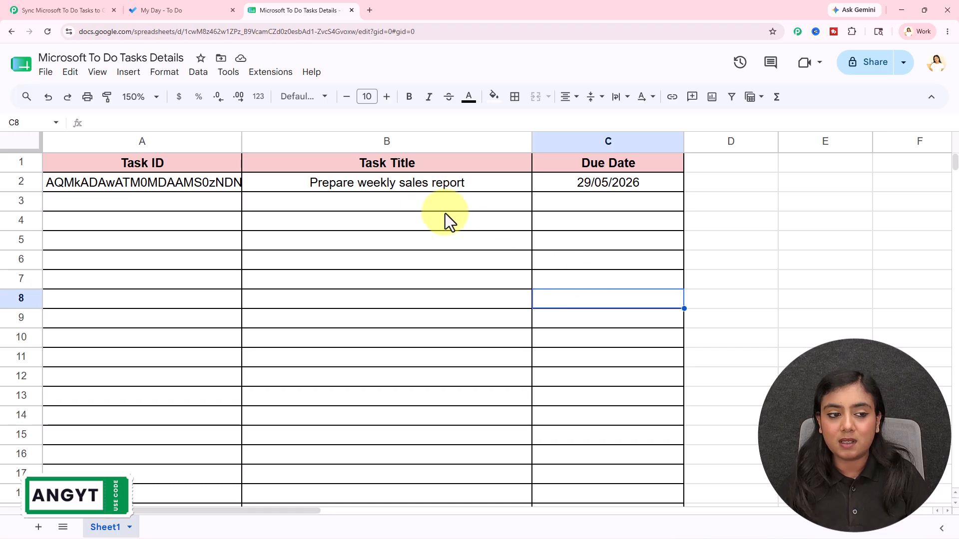
Add 'Schedule Instagram content for the week' to My Day with a May 27 due date.
click(159, 9)
click(245, 156)
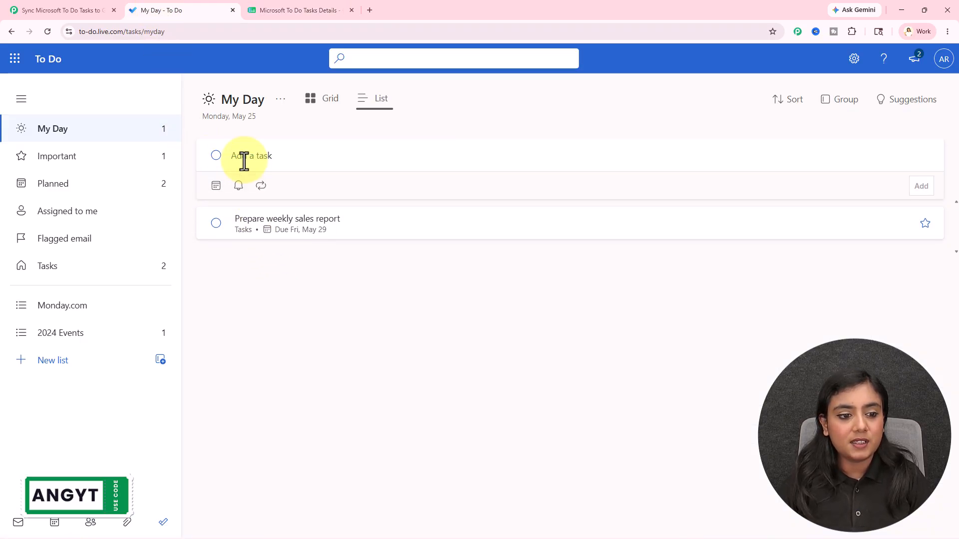
text(Schedule Instagram content for the week)
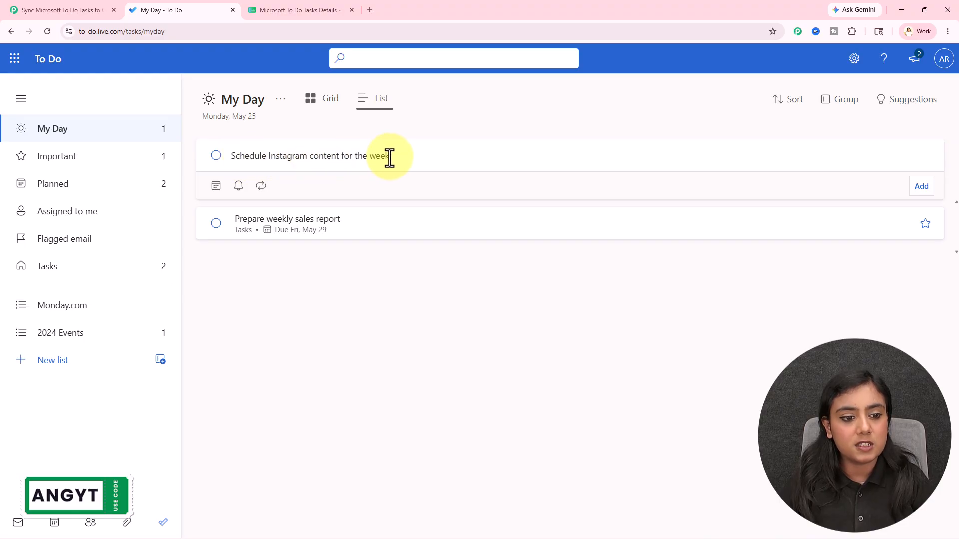
click(212, 187)
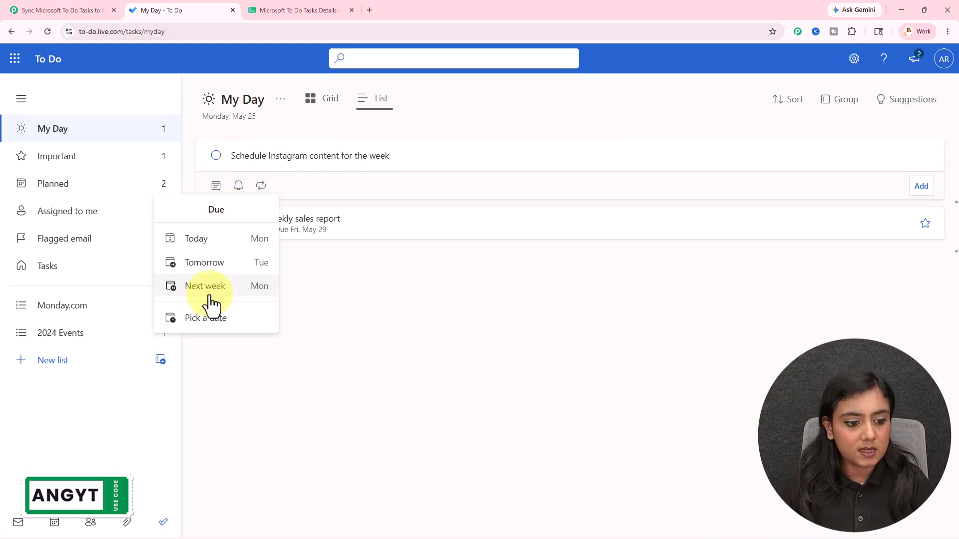
click(209, 320)
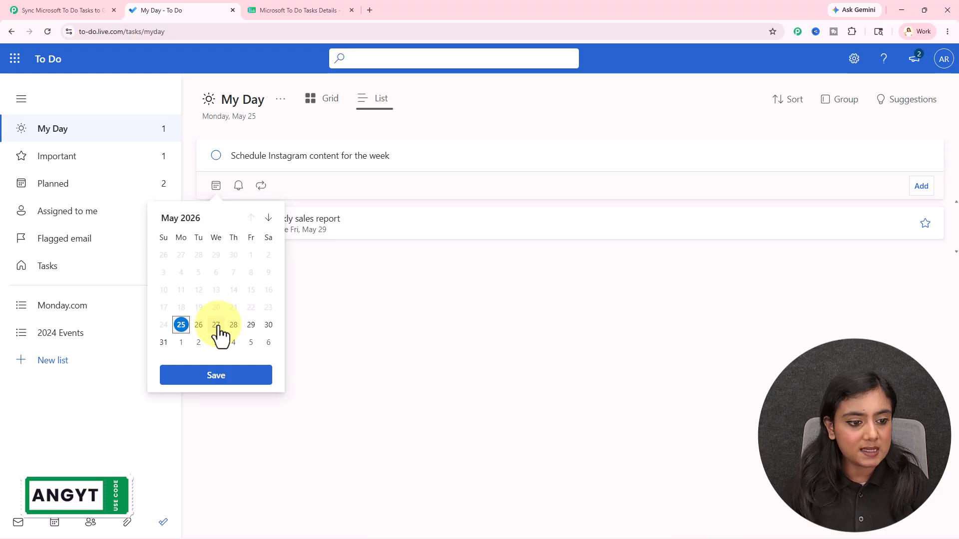
click(215, 325)
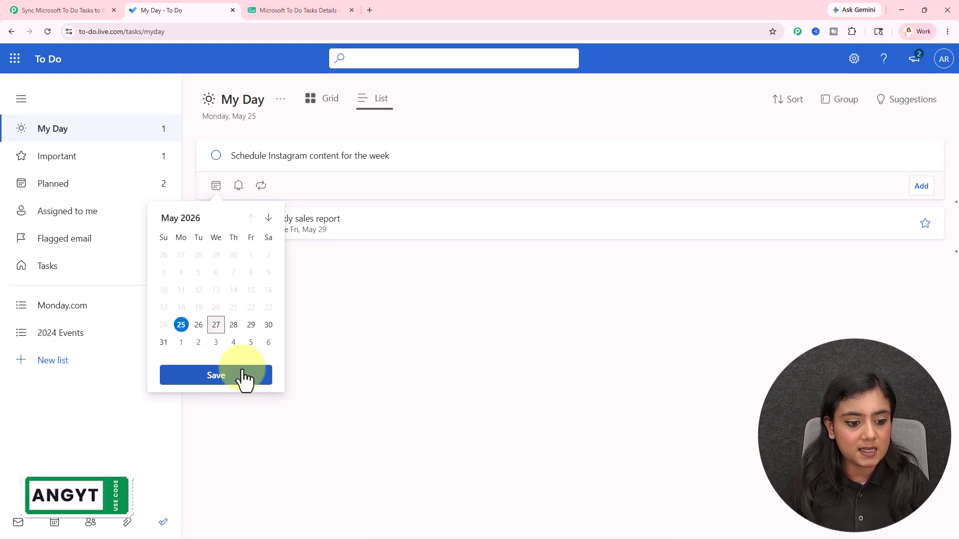
click(244, 377)
click(918, 192)
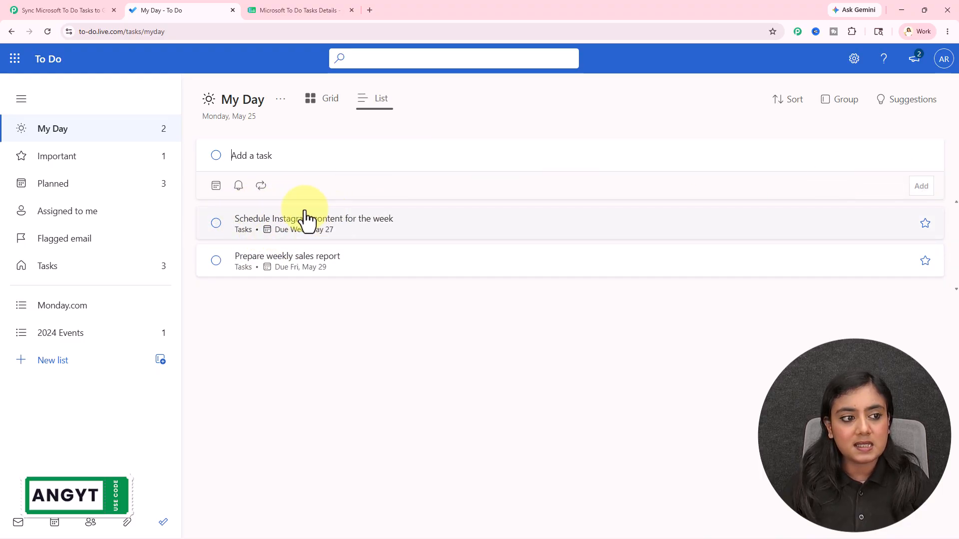
click(295, 9)
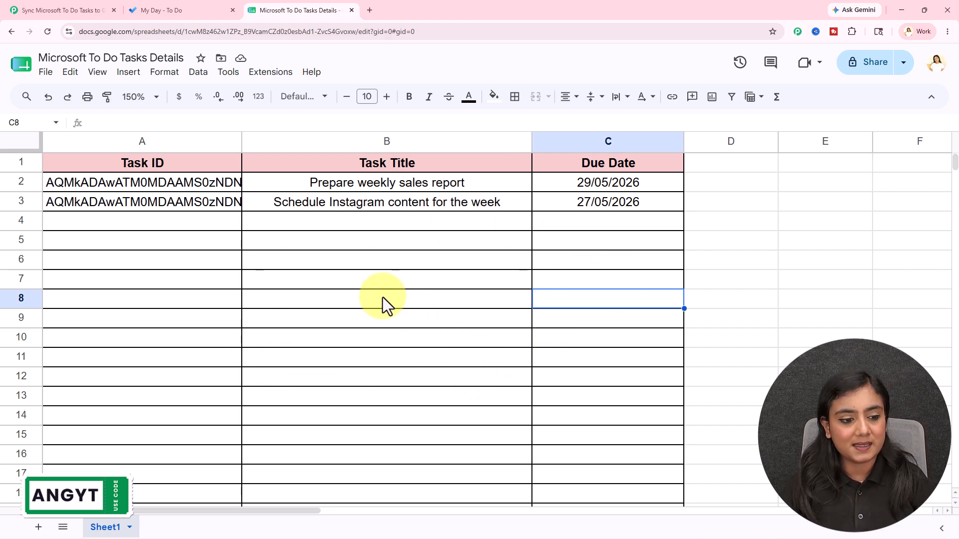
drag(178, 205, 600, 208)
click(562, 288)
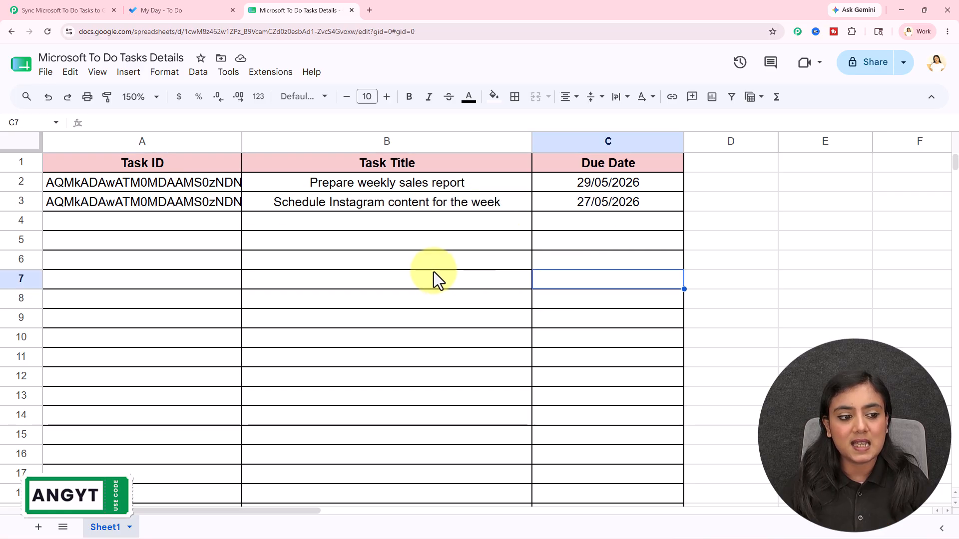
double_click(186, 205)
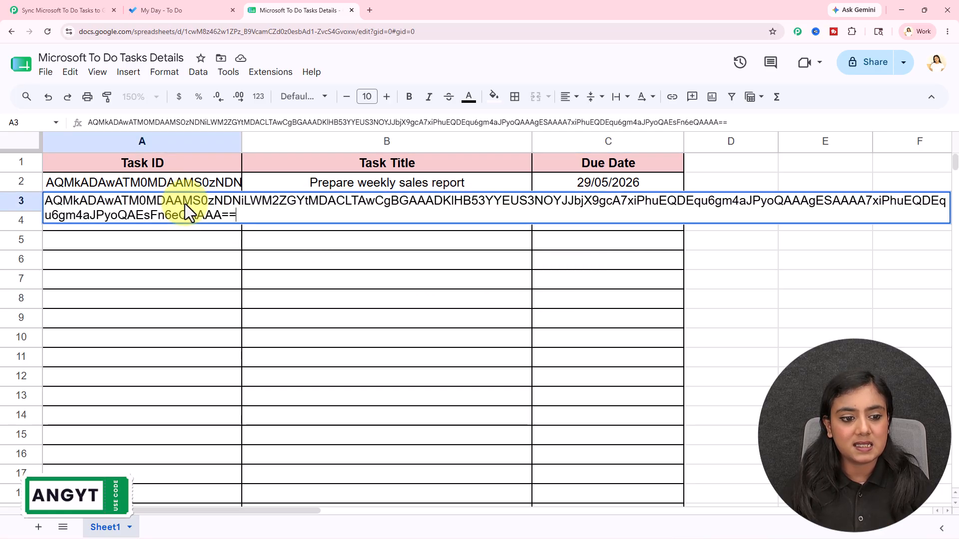
click(329, 323)
click(433, 200)
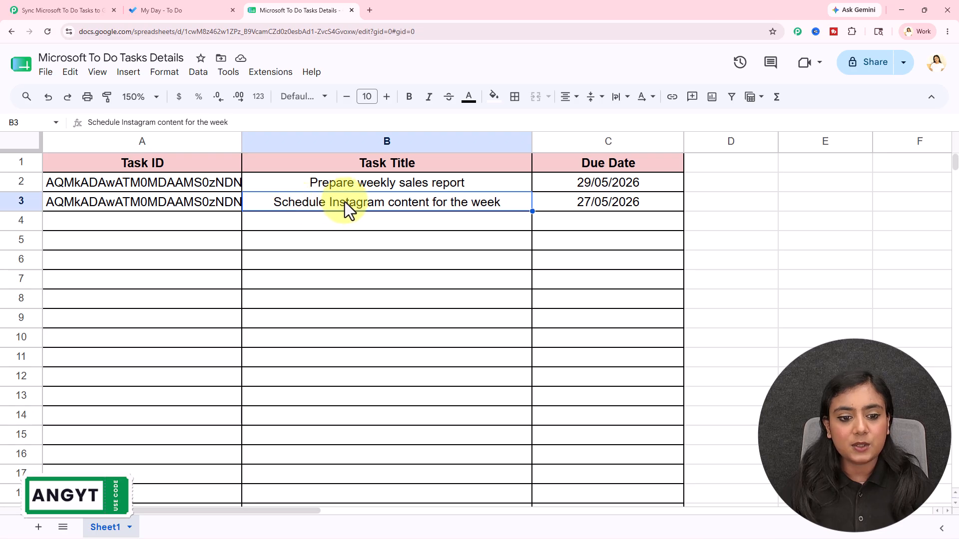
click(582, 212)
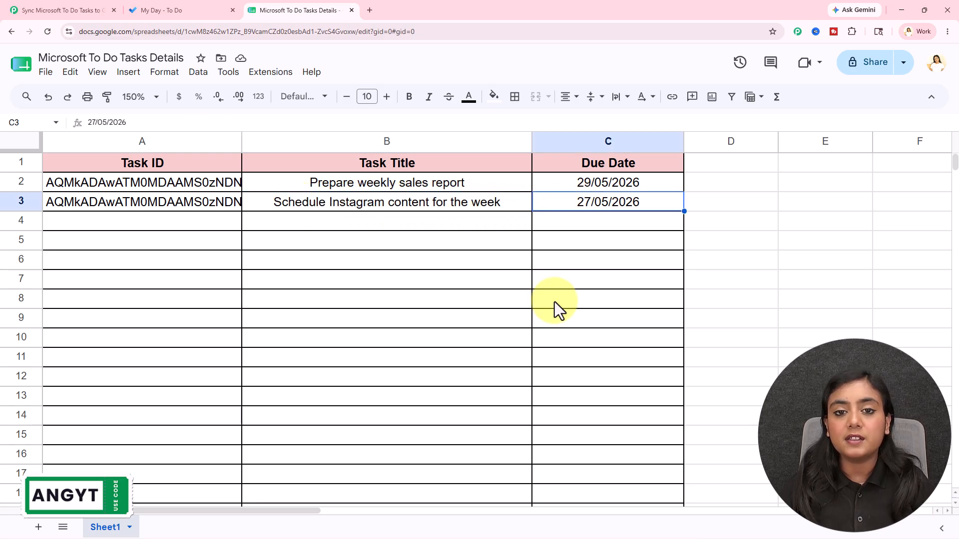
click(604, 238)
drag(574, 207, 147, 199)
click(218, 298)
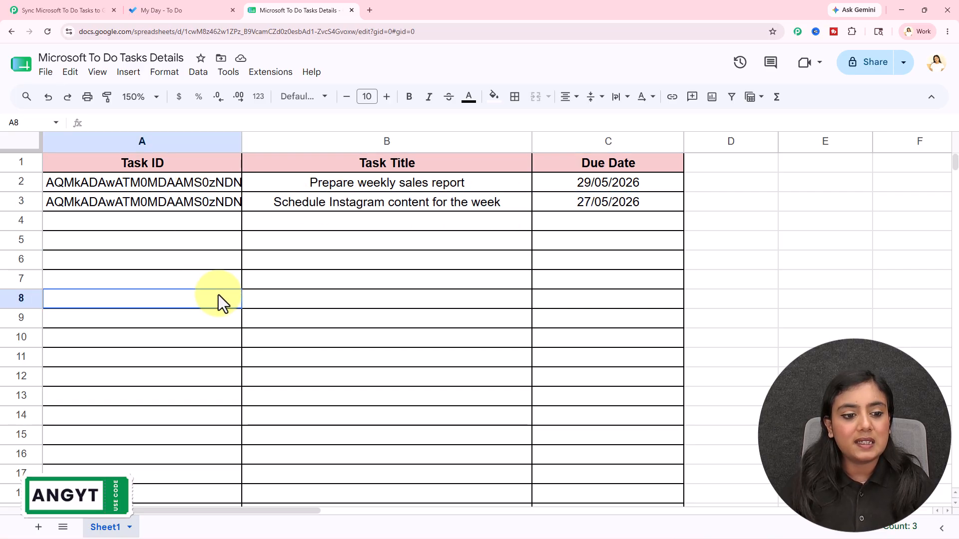
click(81, 9)
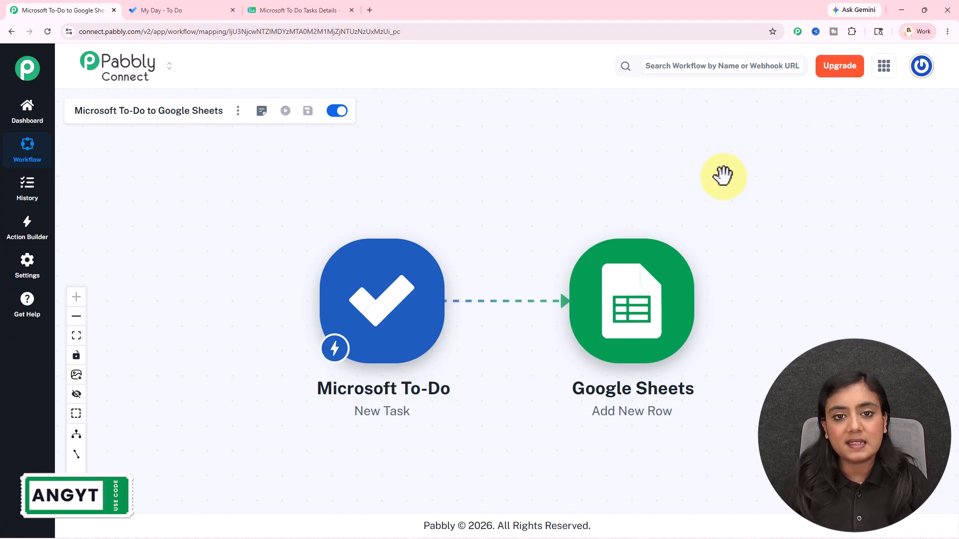
click(387, 307)
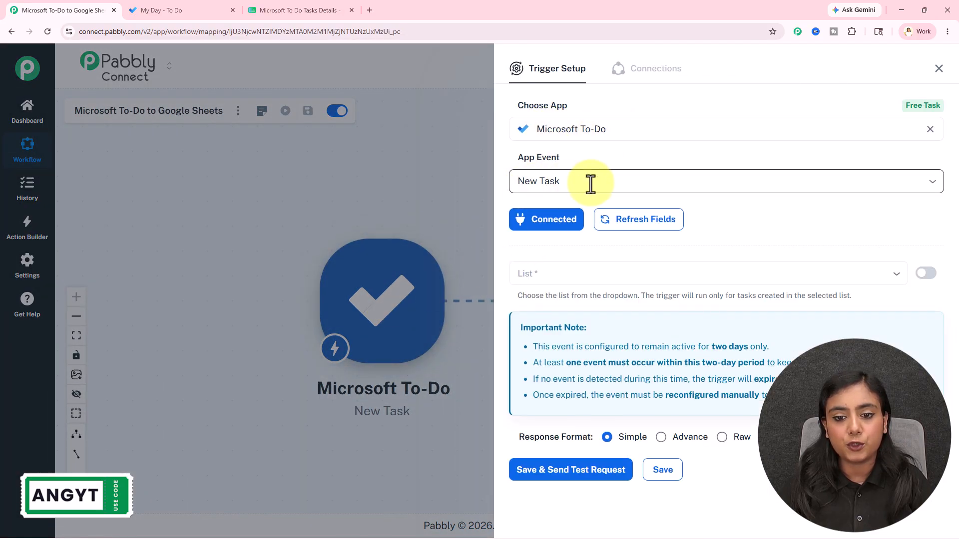
click(939, 69)
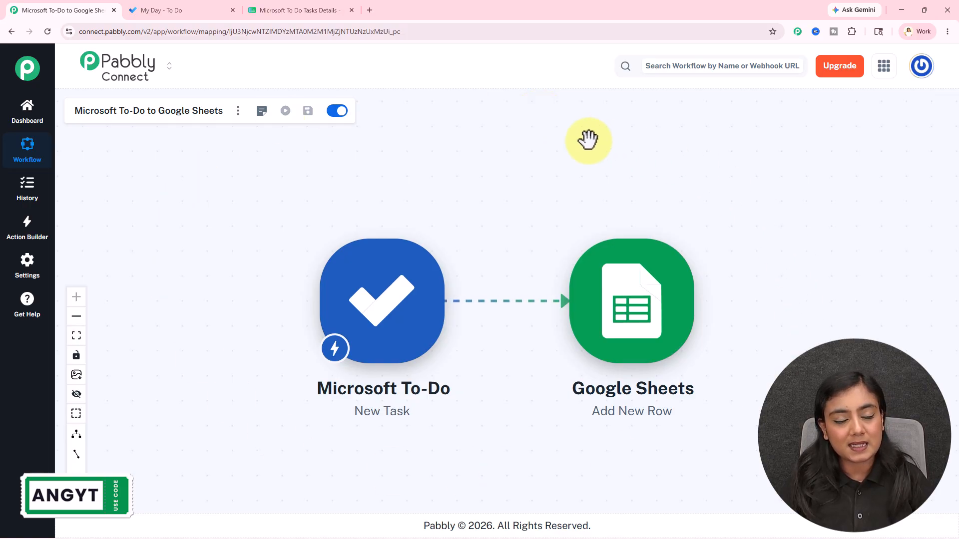
click(370, 10)
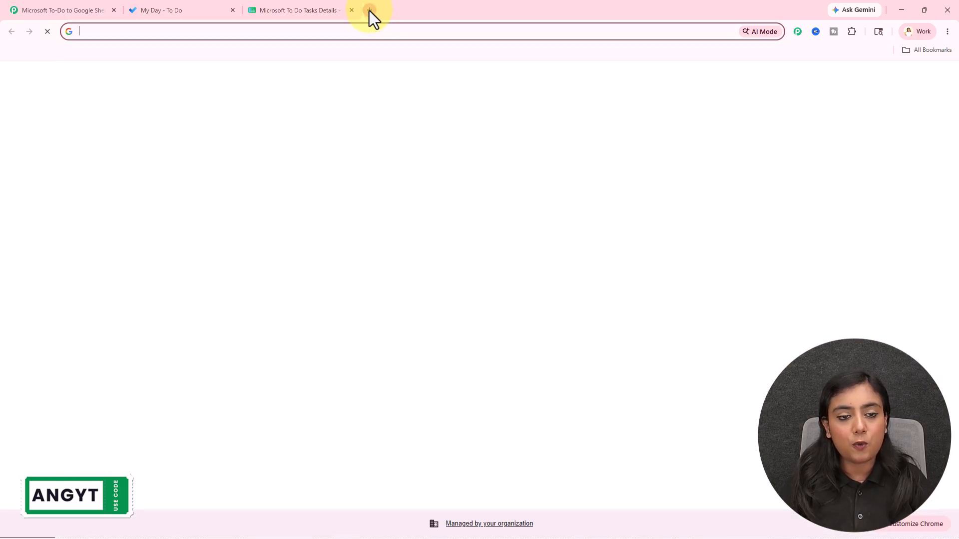
click(514, 331)
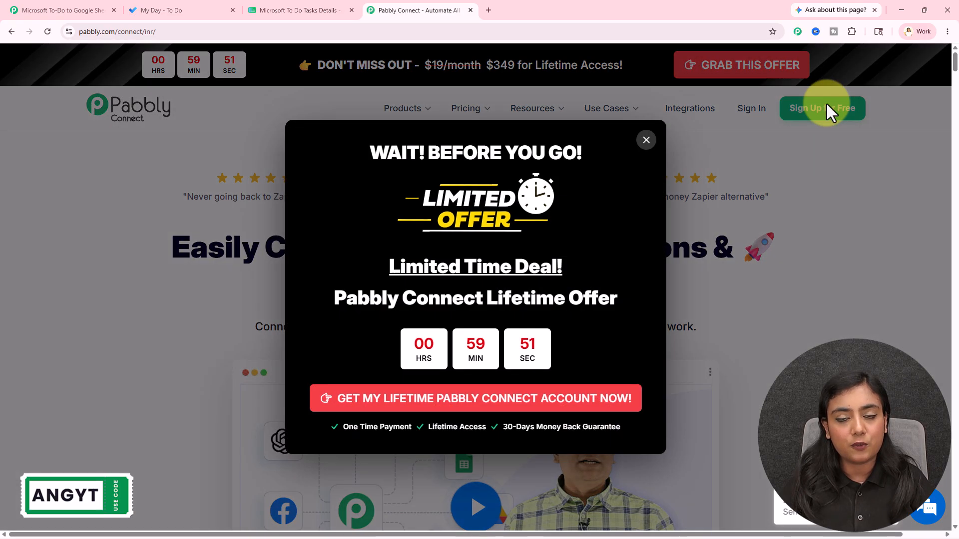
click(864, 202)
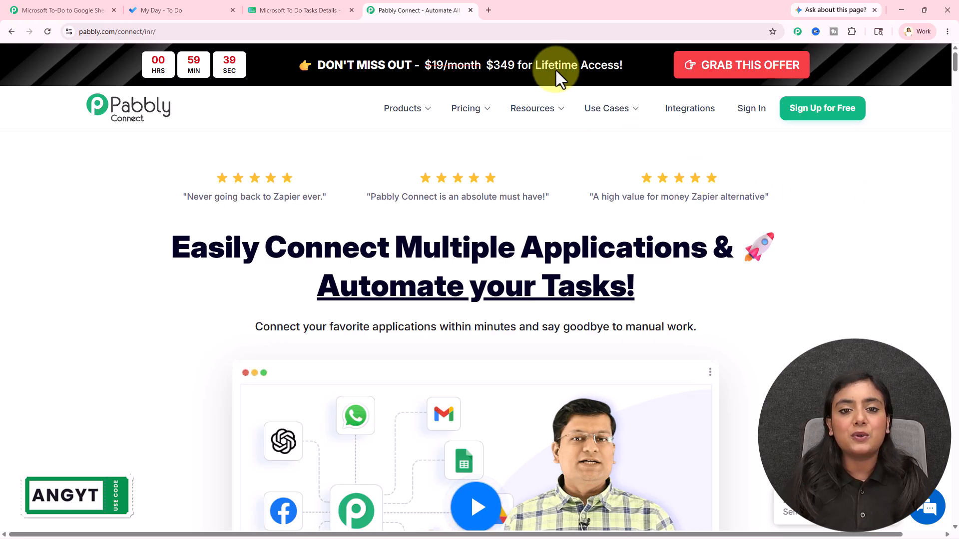
click(469, 10)
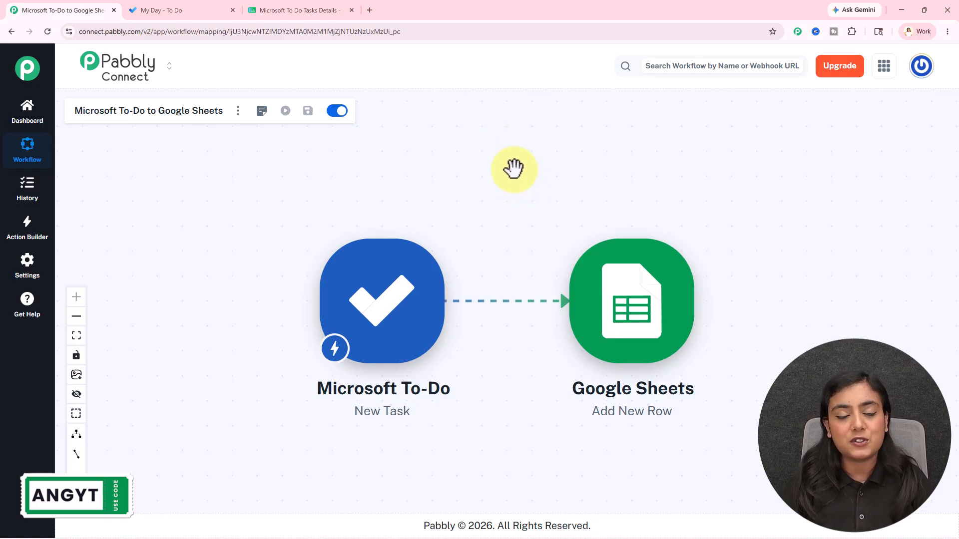
Create a new Microsoft To-Do connection for the New Task trigger and grant Pabbly access.
click(381, 307)
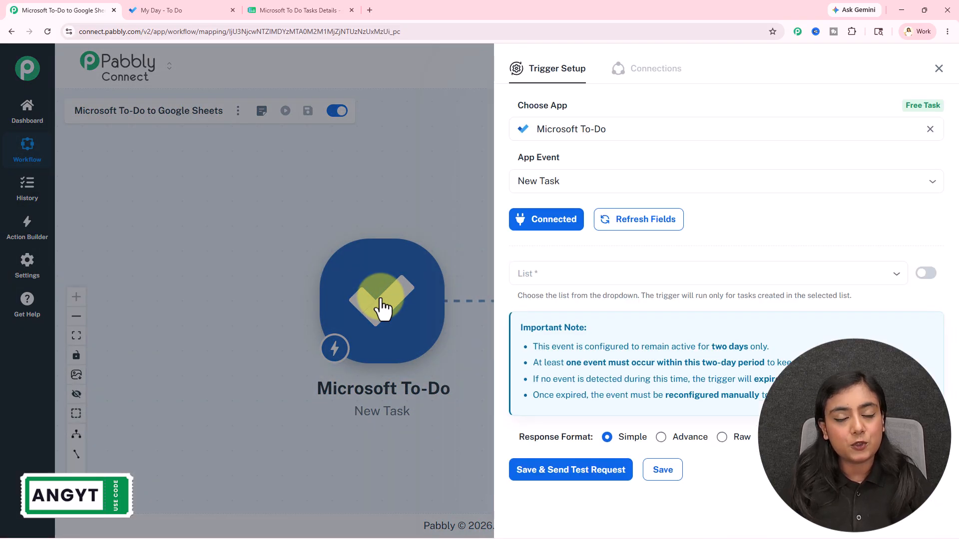
click(553, 220)
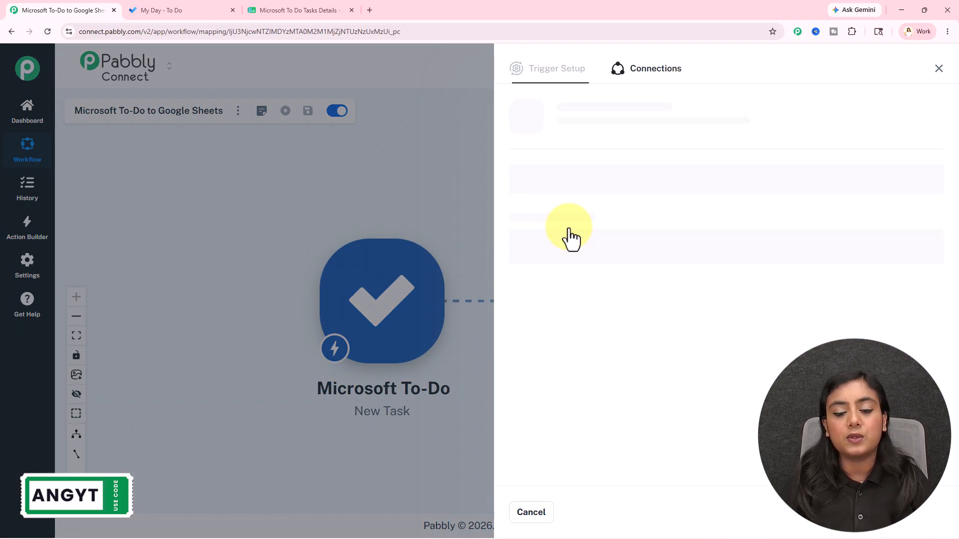
click(569, 163)
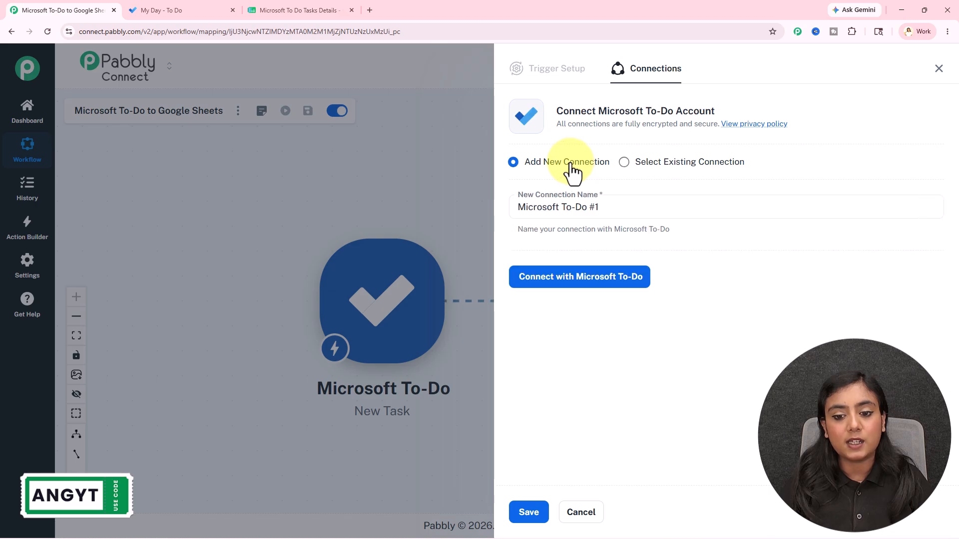
click(637, 284)
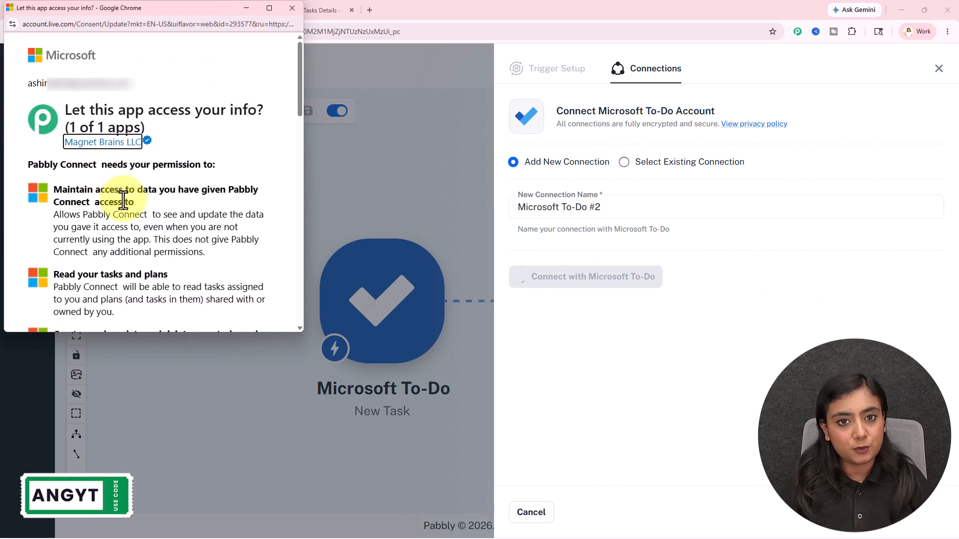
scroll(118, 197, down, 10)
click(233, 282)
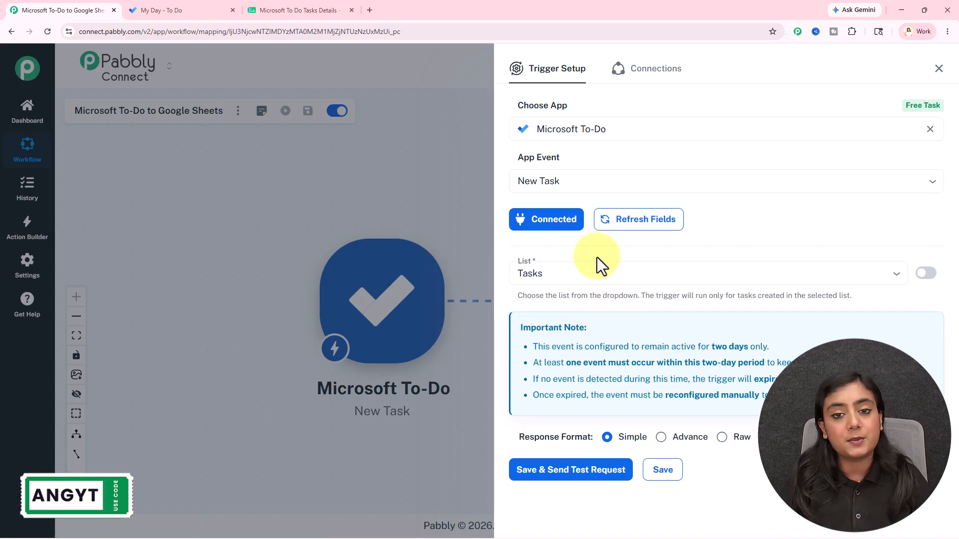
Keep Tasks as the watched list and save the trigger to await a test task.
click(608, 273)
click(608, 272)
click(587, 470)
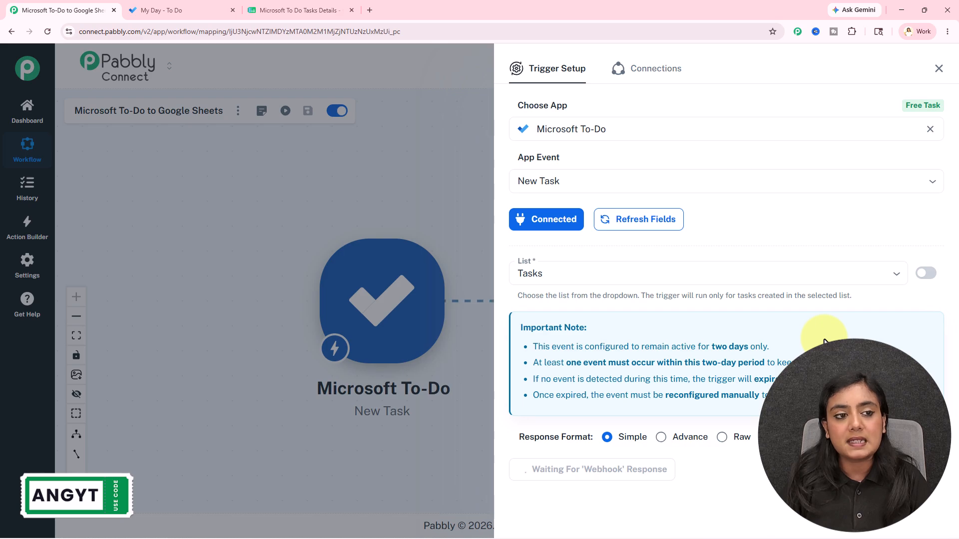
click(172, 10)
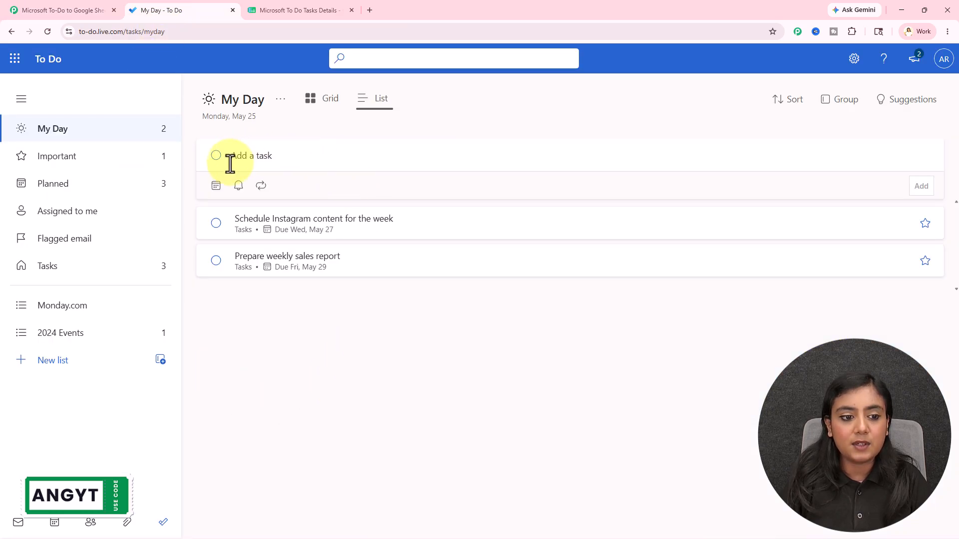
Add 'Follow up with new Facebook leads' to My Day, due Thursday May 28.
click(20, 10)
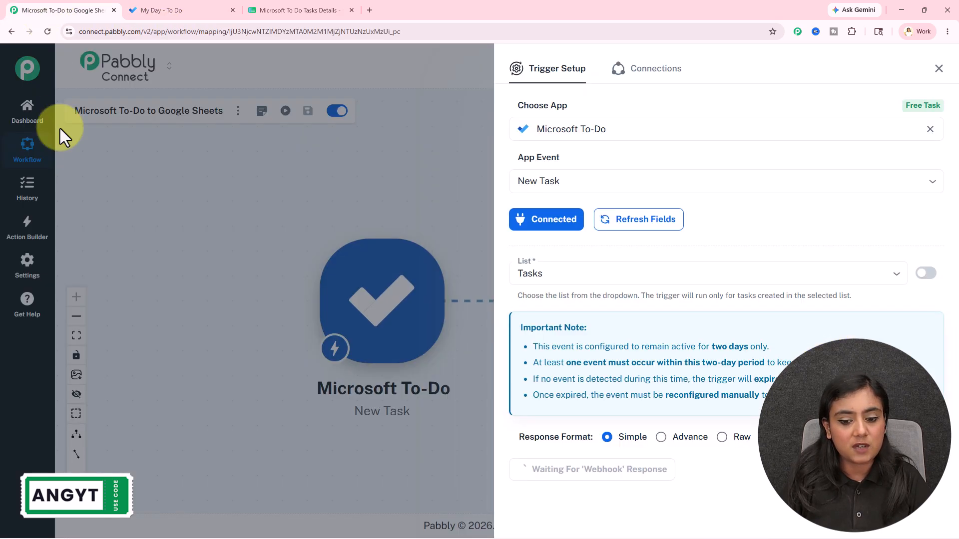
click(153, 10)
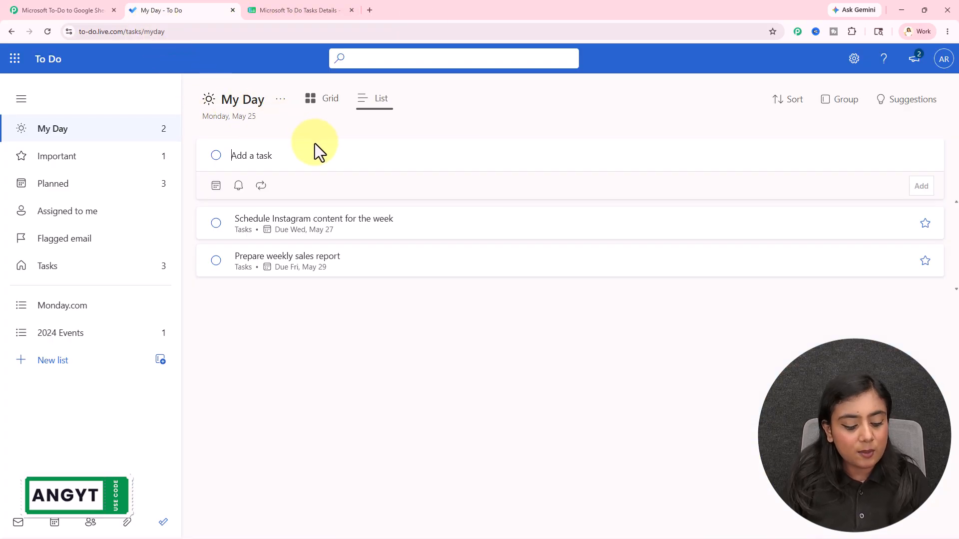
text(Follow up with new Facebook leads)
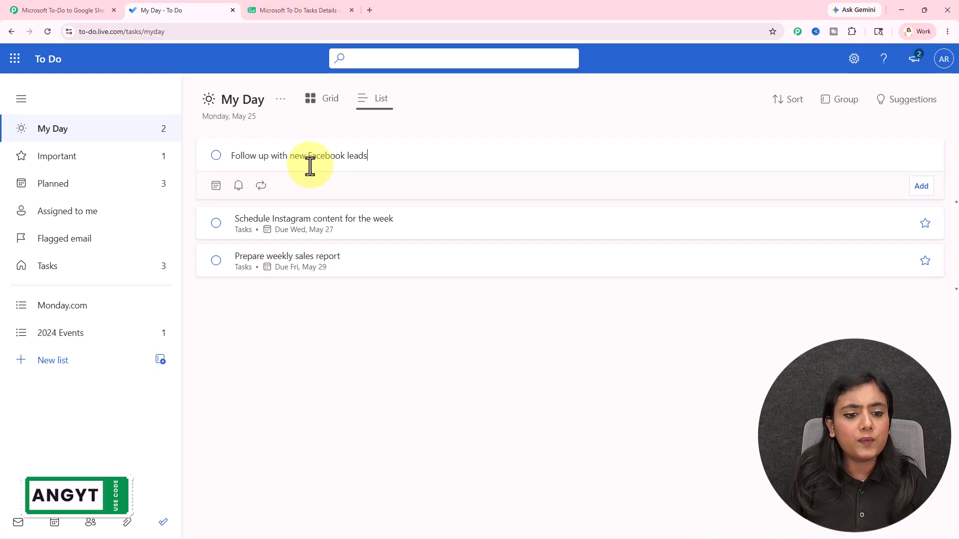
click(215, 185)
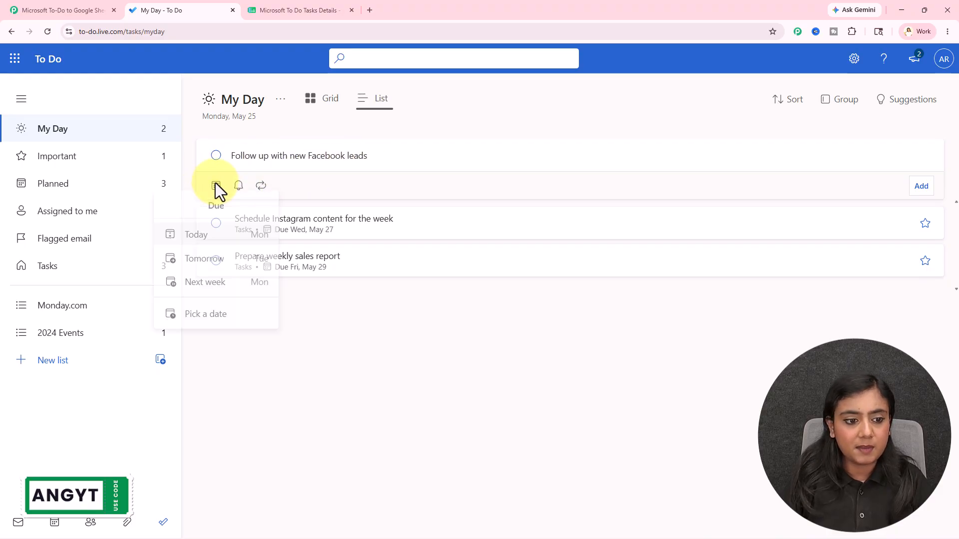
click(219, 320)
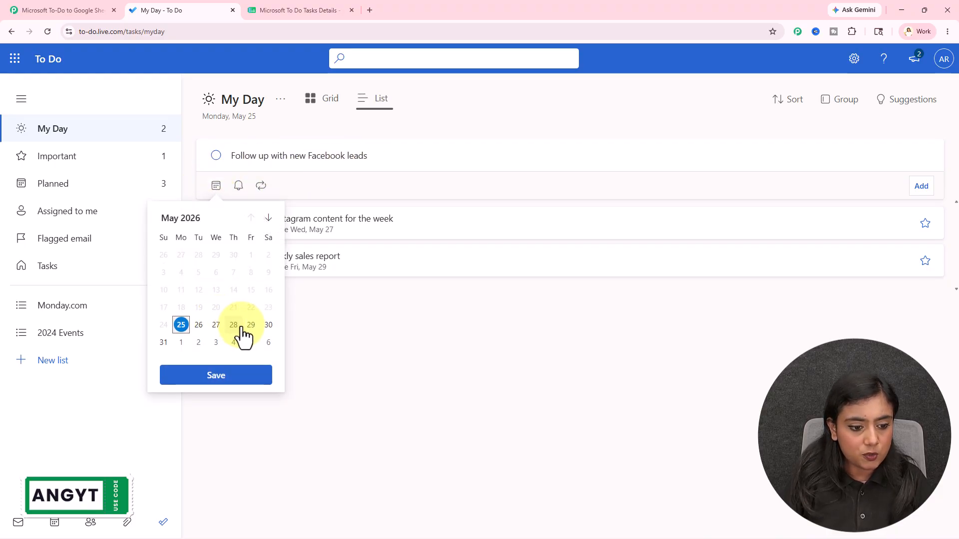
click(241, 378)
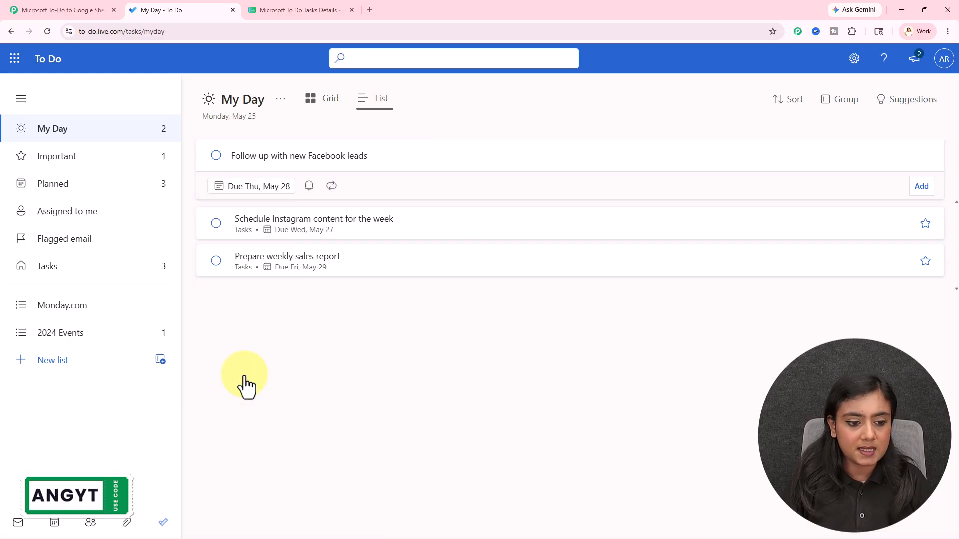
click(921, 186)
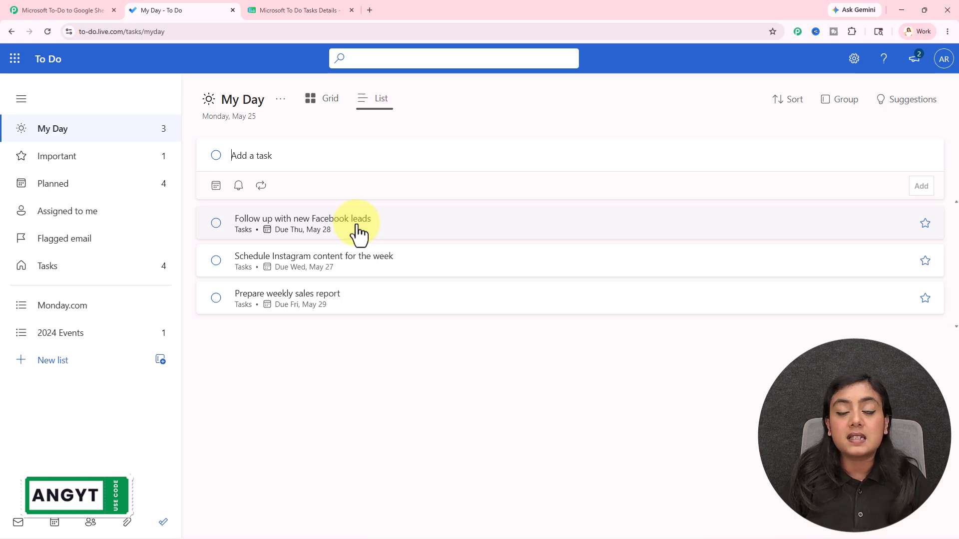
click(64, 10)
Inspect the captured task title, id, dueDateTime and UTC time zone values in Response Received.
scroll(770, 496, down, 5)
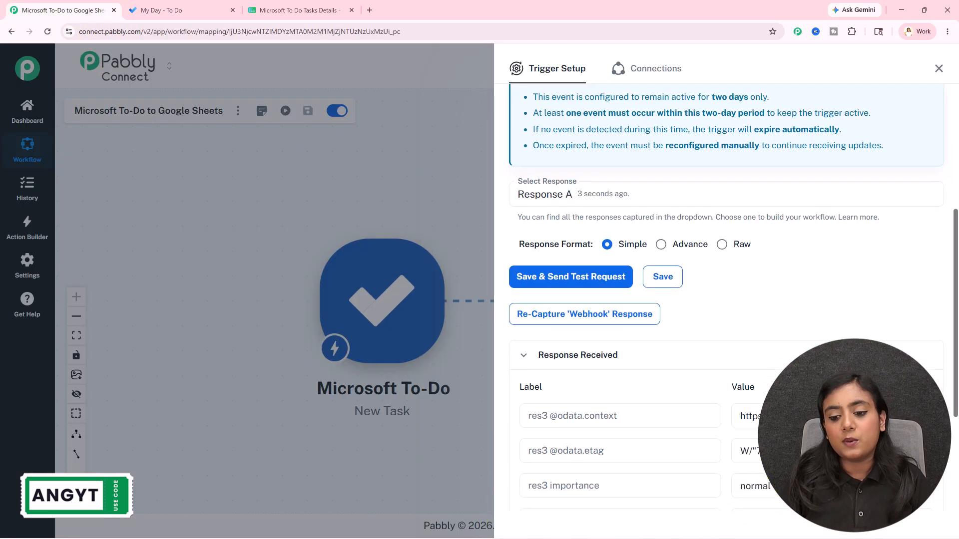
scroll(841, 284, down, 4)
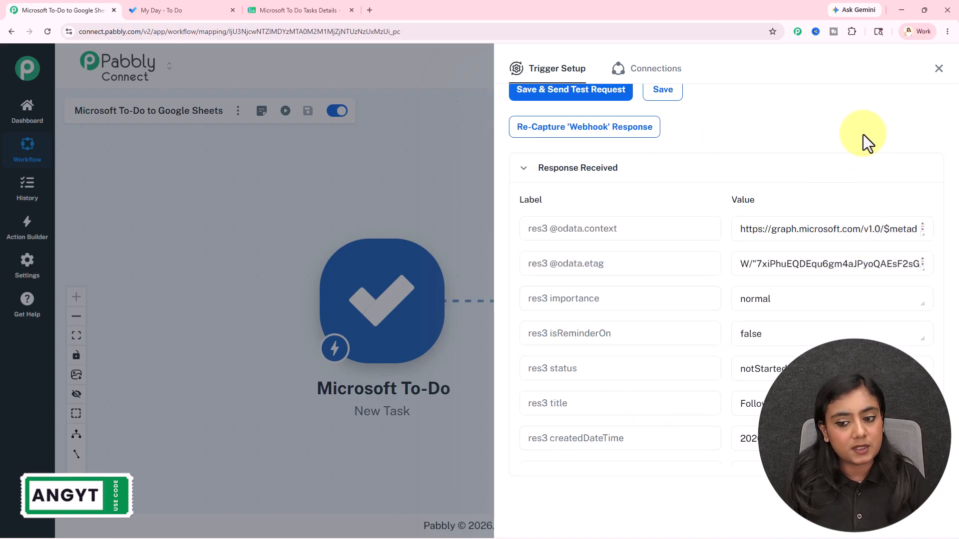
scroll(714, 310, down, 2)
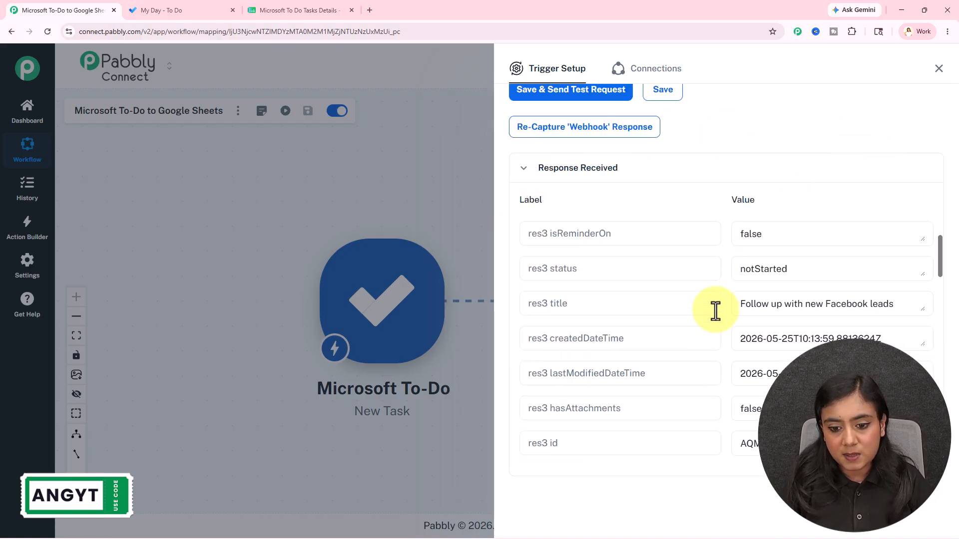
drag(729, 304, 914, 304)
click(913, 305)
scroll(912, 304, down, 3)
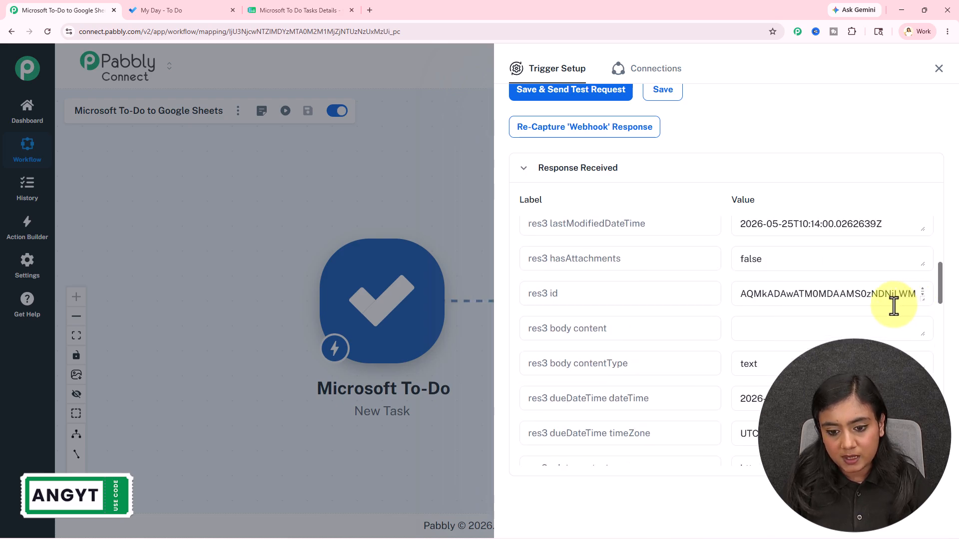
drag(738, 293, 804, 337)
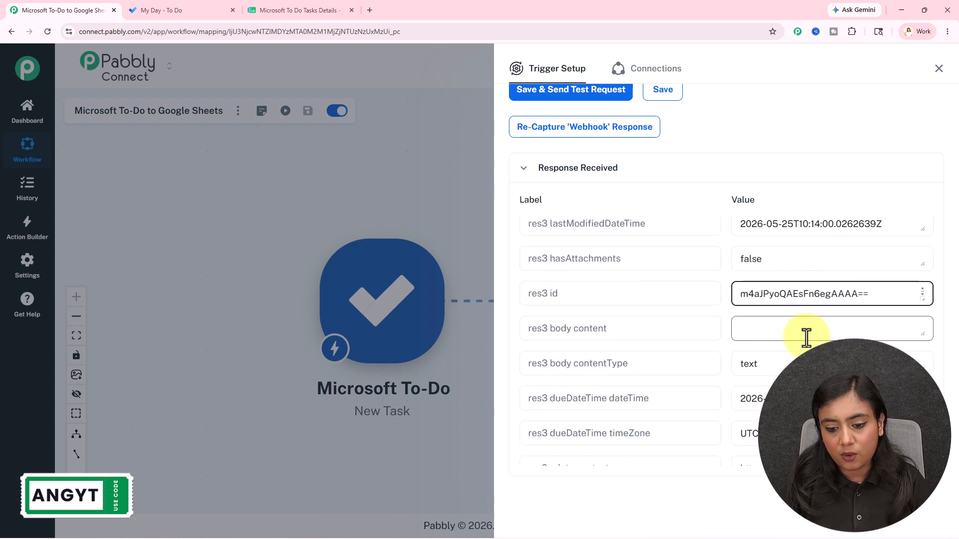
scroll(805, 336, down, 3)
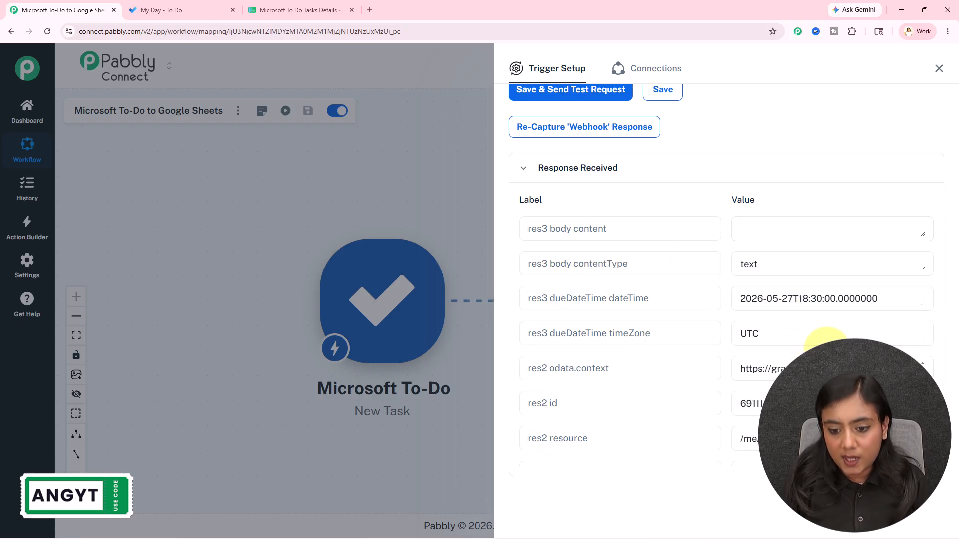
drag(738, 303, 882, 299)
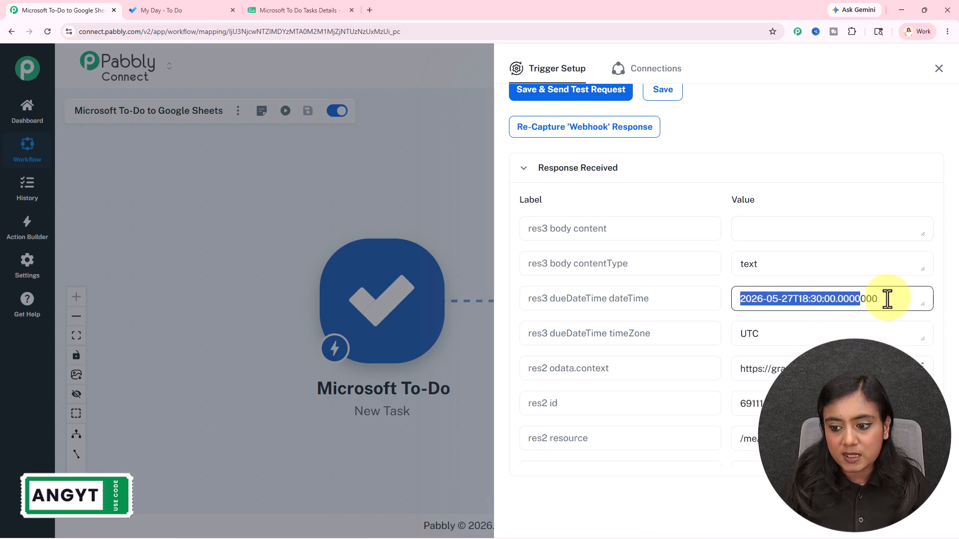
click(891, 300)
drag(738, 335, 776, 336)
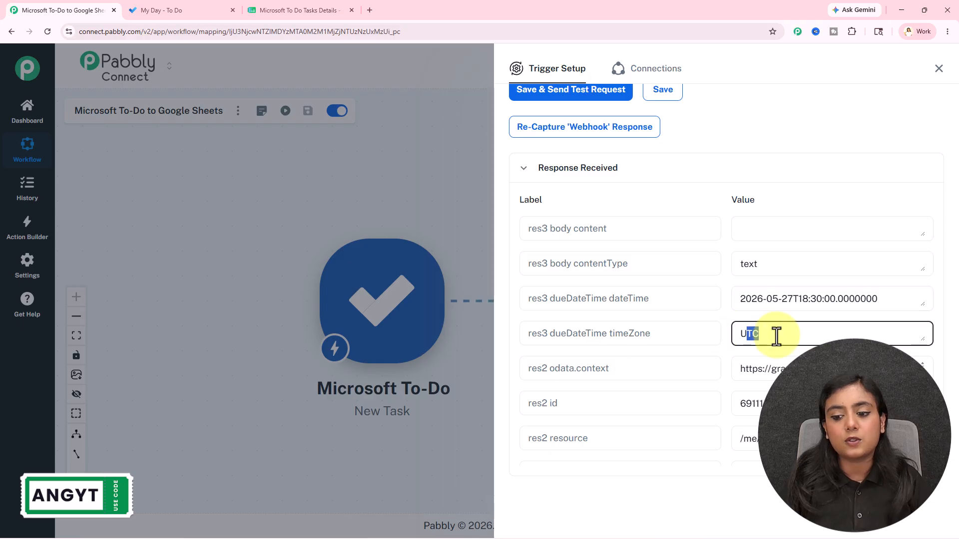
click(263, 9)
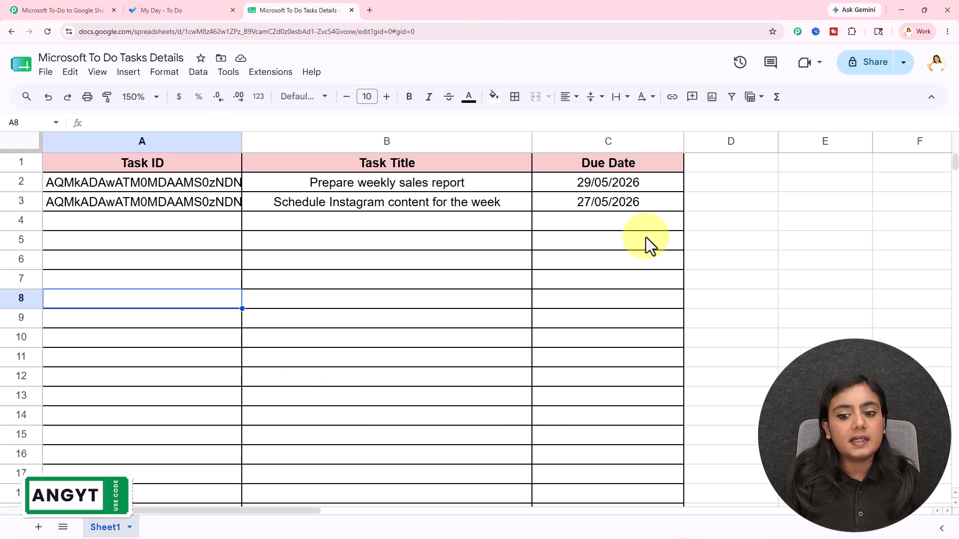
Review the sheet's Due Date column, then add an action step after the To-Do trigger.
click(616, 205)
click(612, 244)
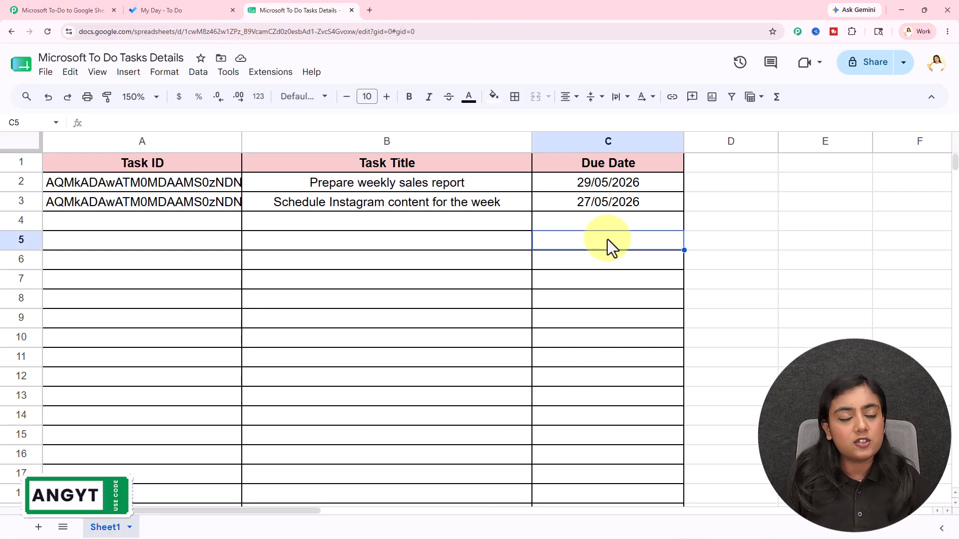
click(47, 9)
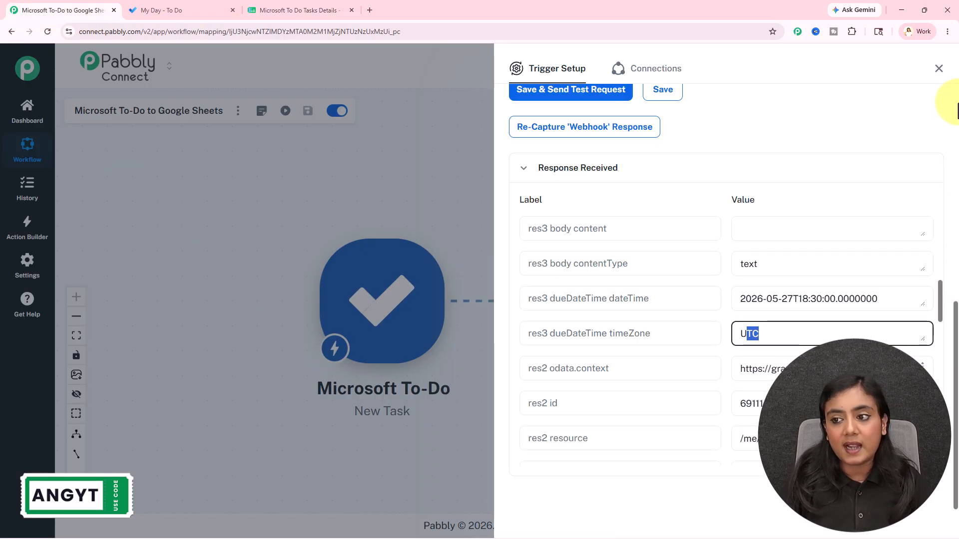
click(938, 69)
click(458, 302)
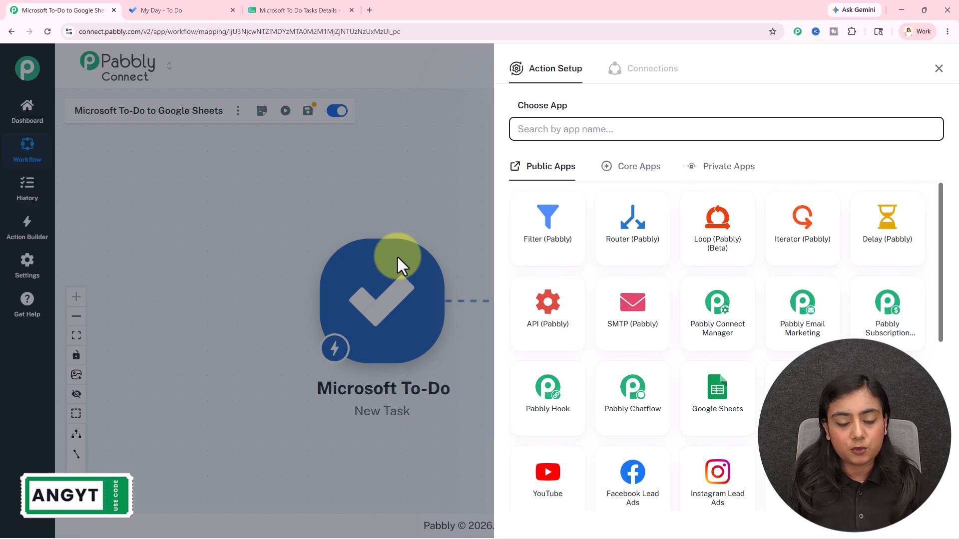
Set the action to DateTime Formatter's Format Date Only and map the task's dueDateTime into Date.
text(date)
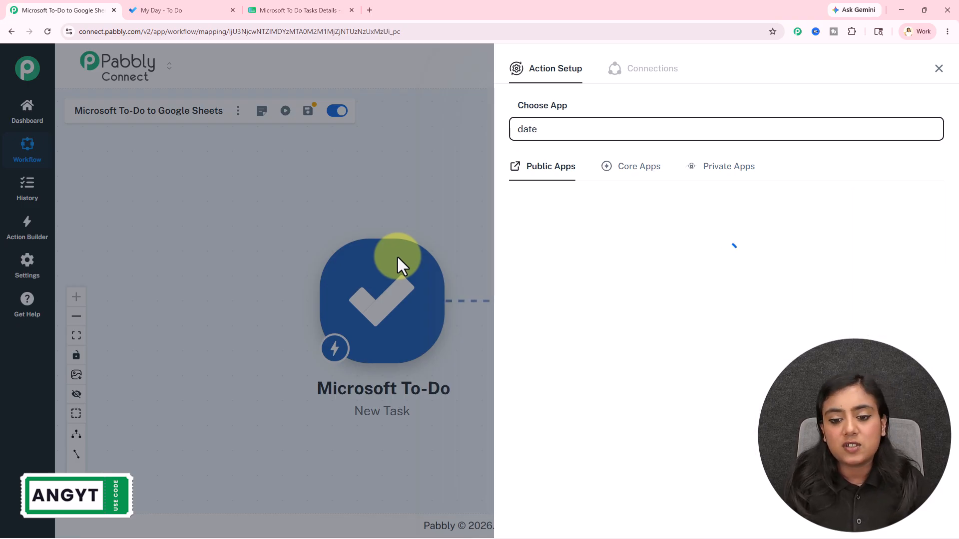
click(563, 252)
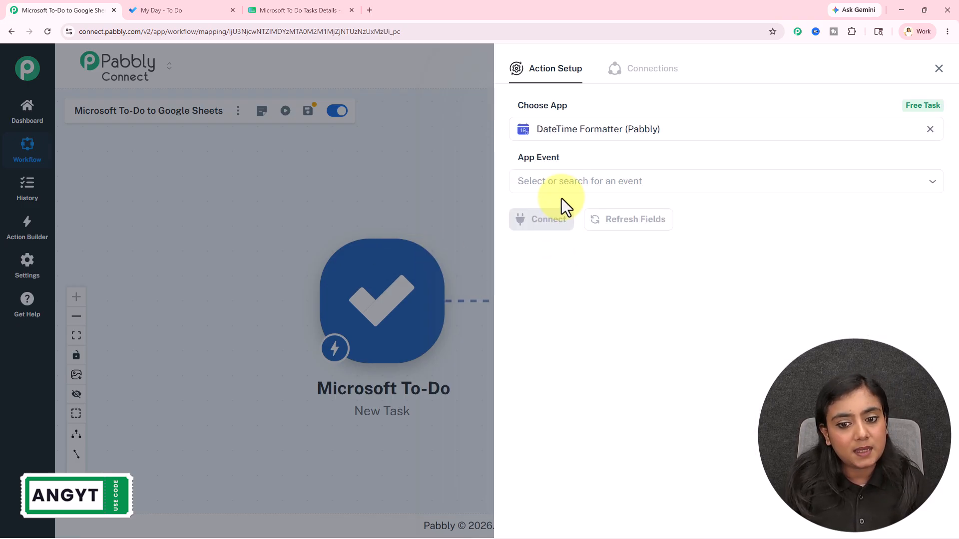
click(565, 185)
click(574, 272)
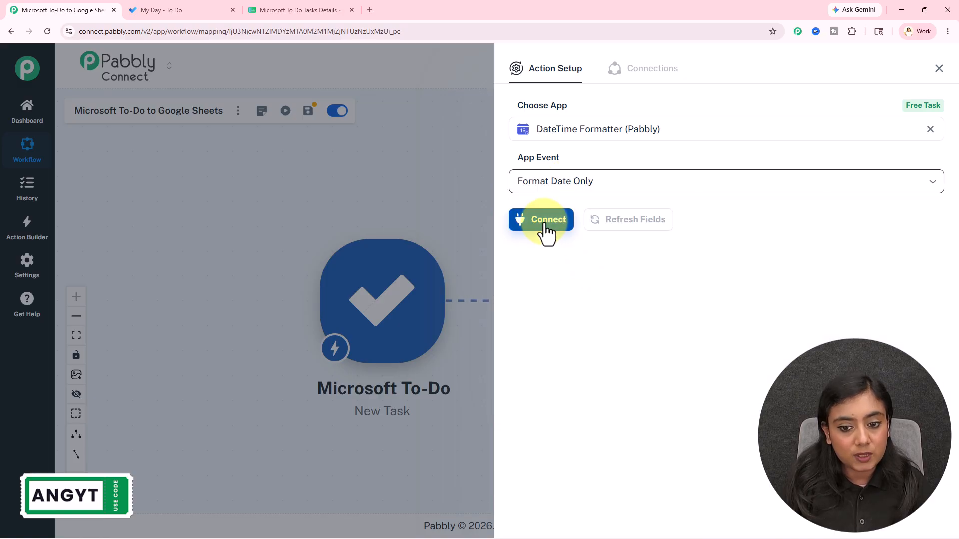
click(548, 220)
click(540, 277)
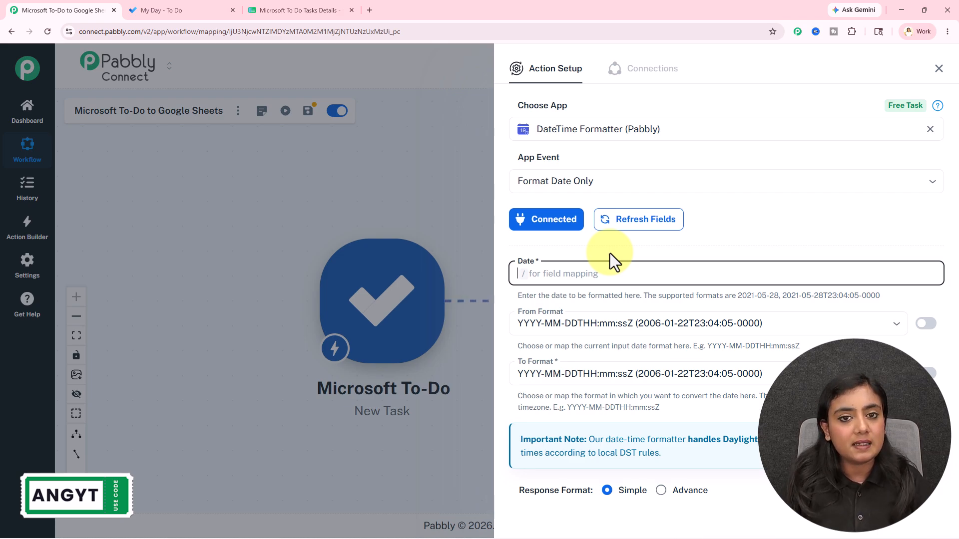
text(/due)
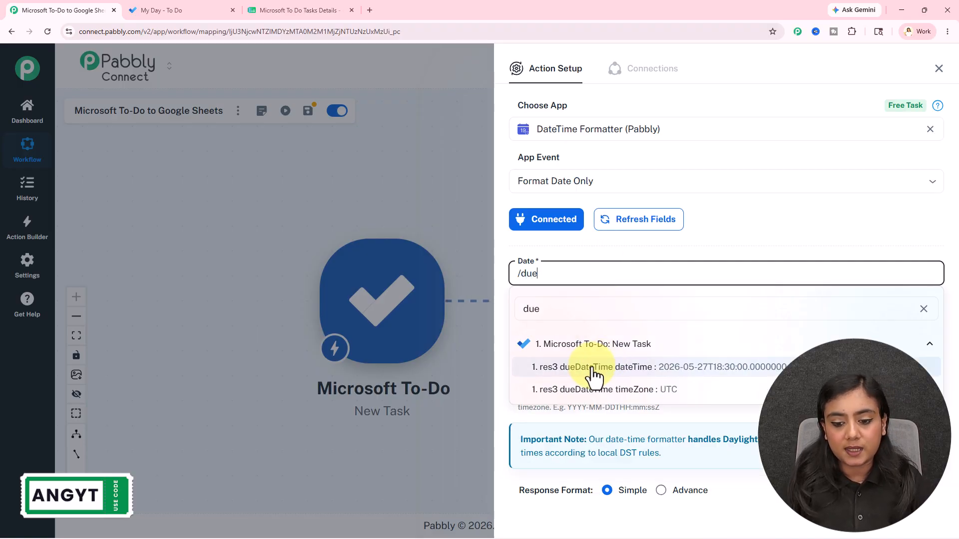
click(768, 370)
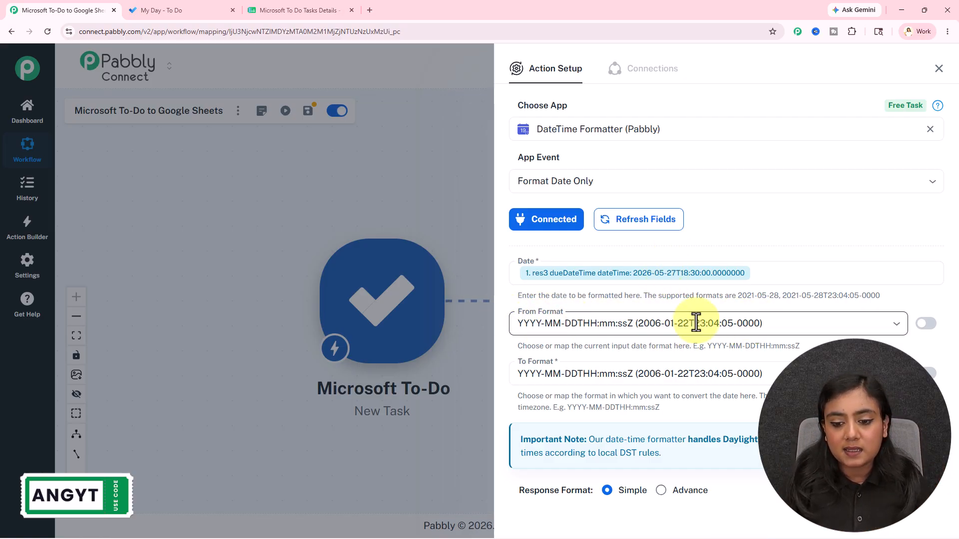
Set the output format to DD/MM/YYYY and test it, returning 27/05/2026.
click(605, 374)
scroll(603, 322, down, 5)
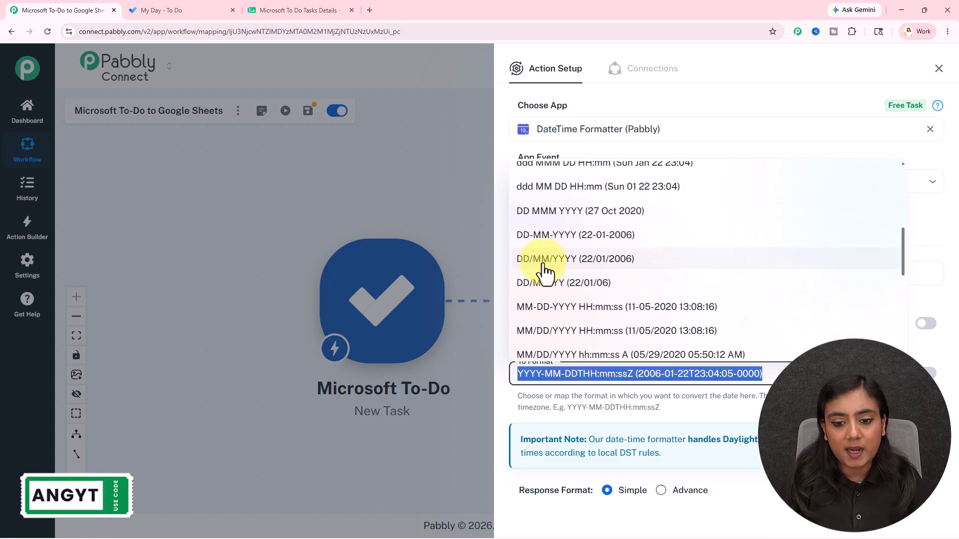
click(631, 262)
scroll(639, 414, down, 2)
click(610, 458)
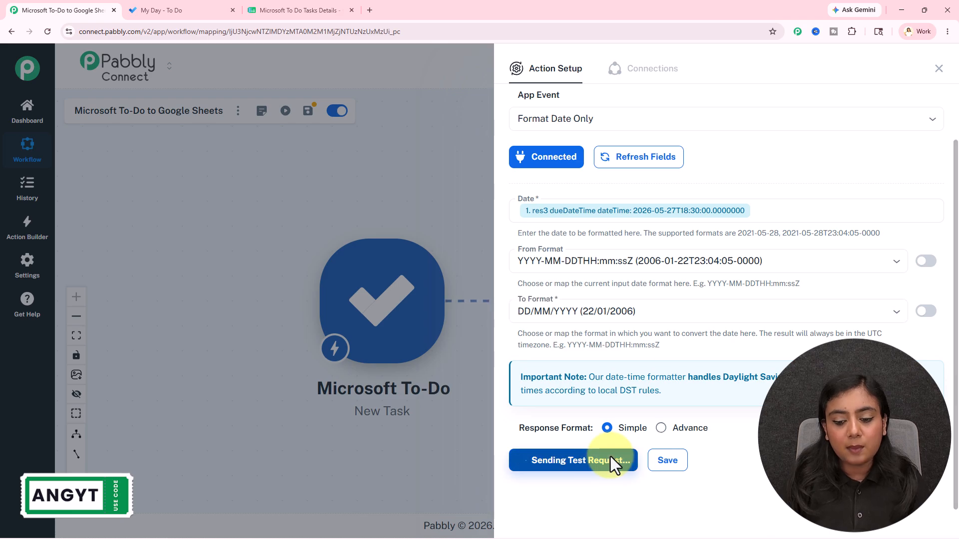
scroll(749, 444, down, 2)
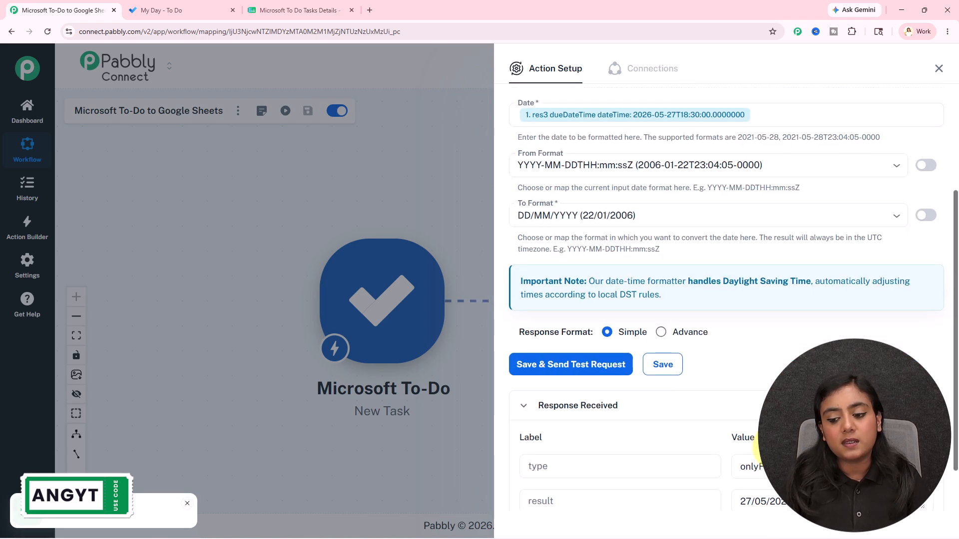
scroll(759, 444, down, 1)
click(746, 443)
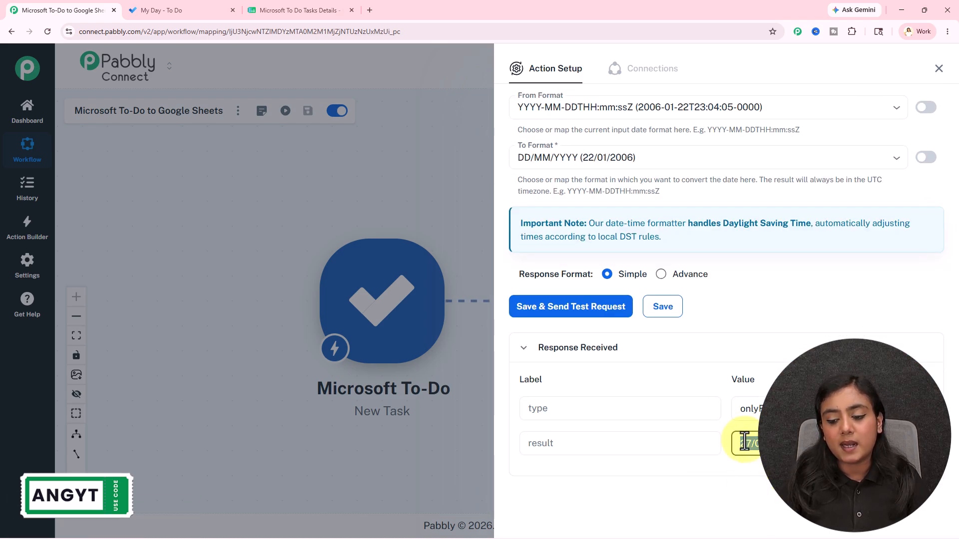
click(799, 482)
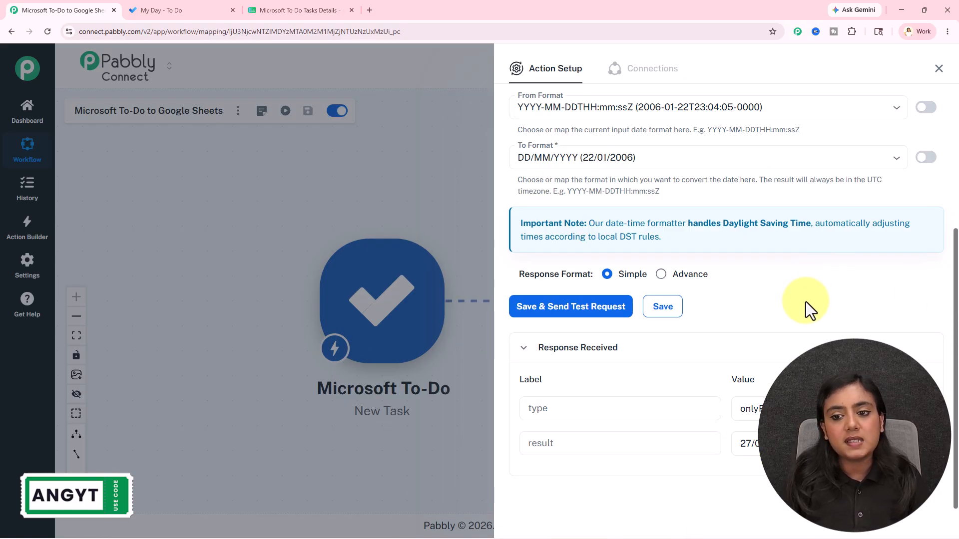
scroll(806, 301, up, 2)
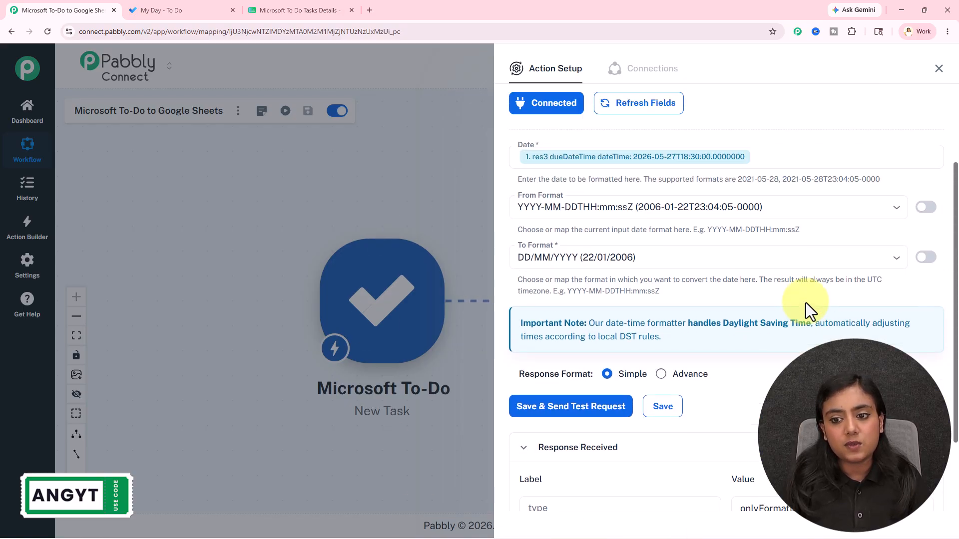
click(930, 74)
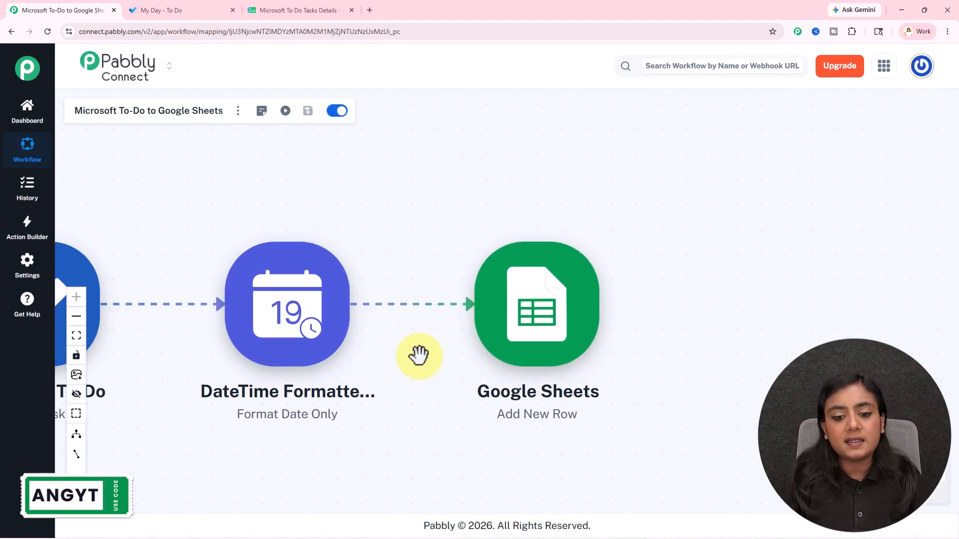
Create a new Google Sheets connection for the Add New Row step and allow Pabbly access.
click(559, 324)
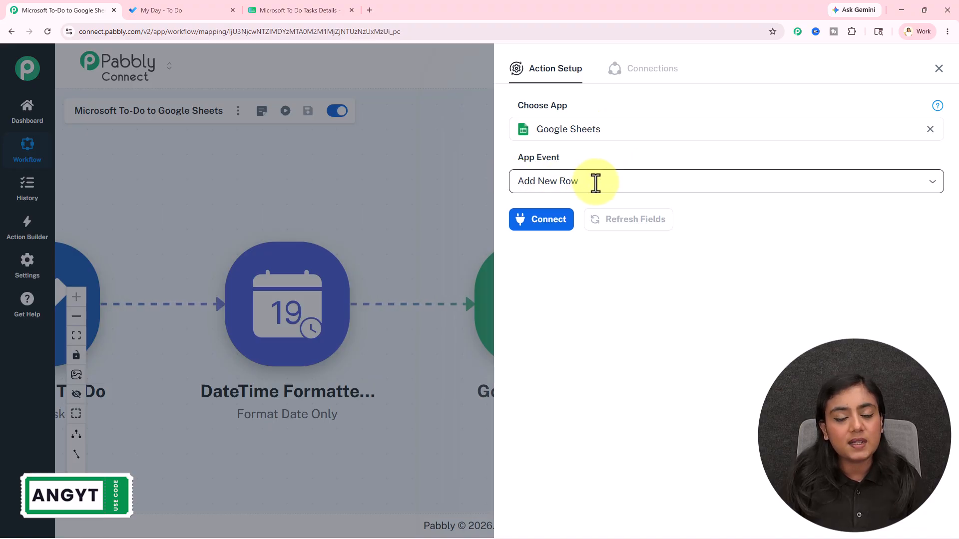
click(545, 223)
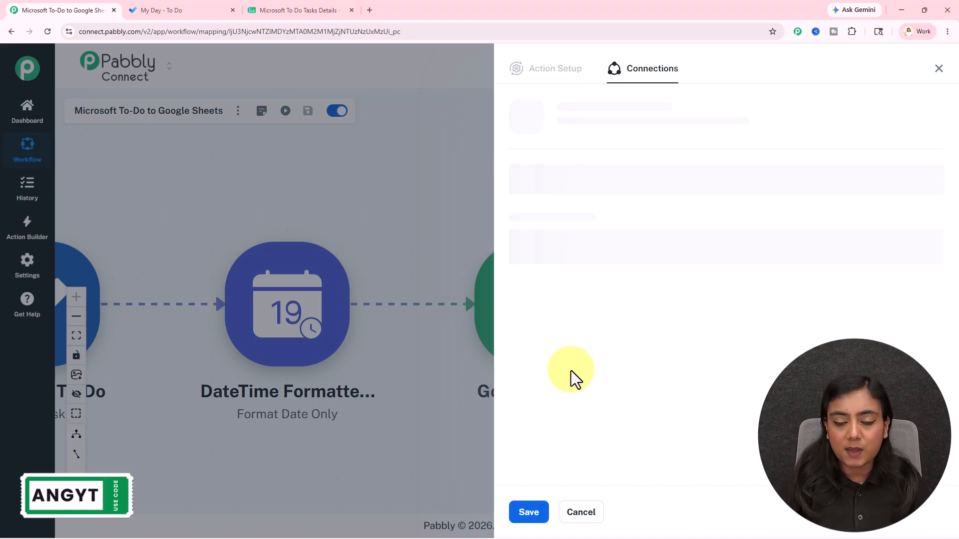
click(562, 162)
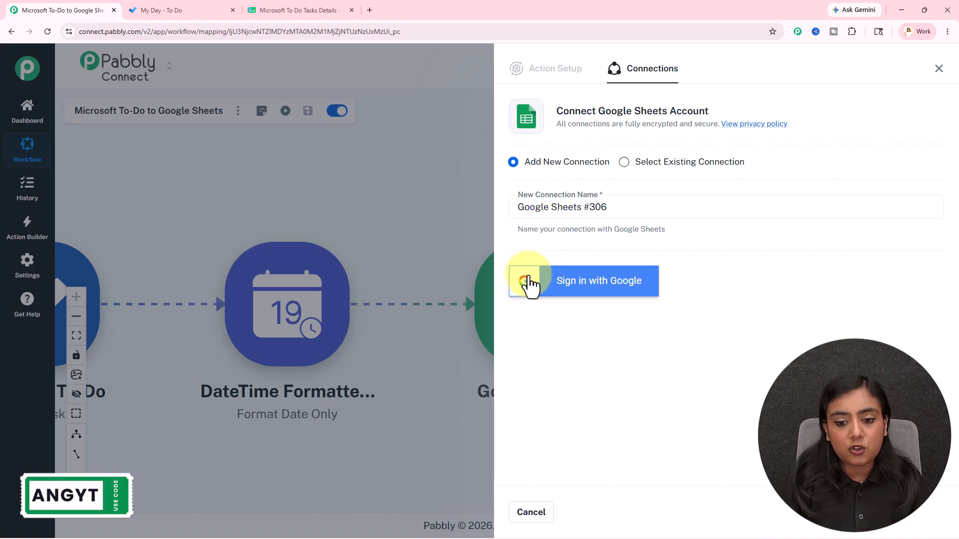
click(626, 293)
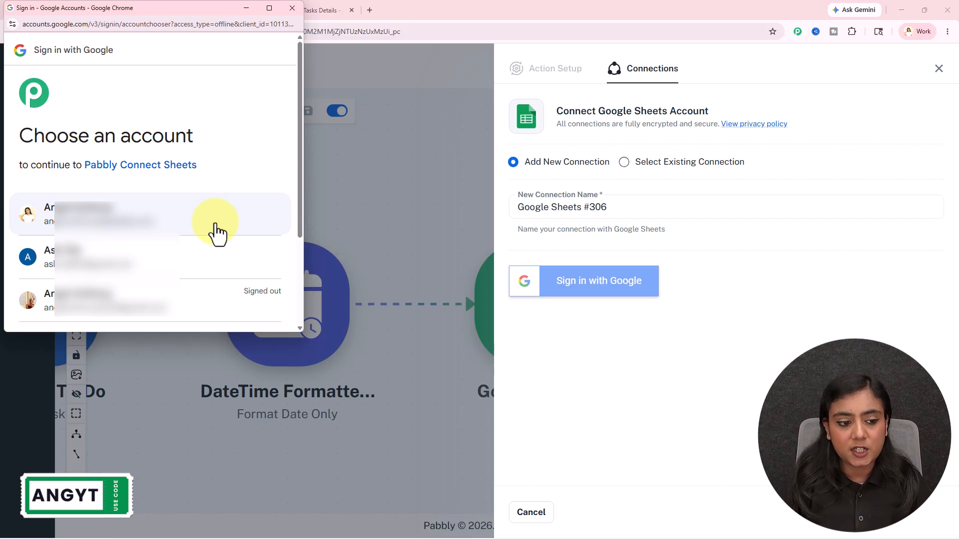
click(216, 233)
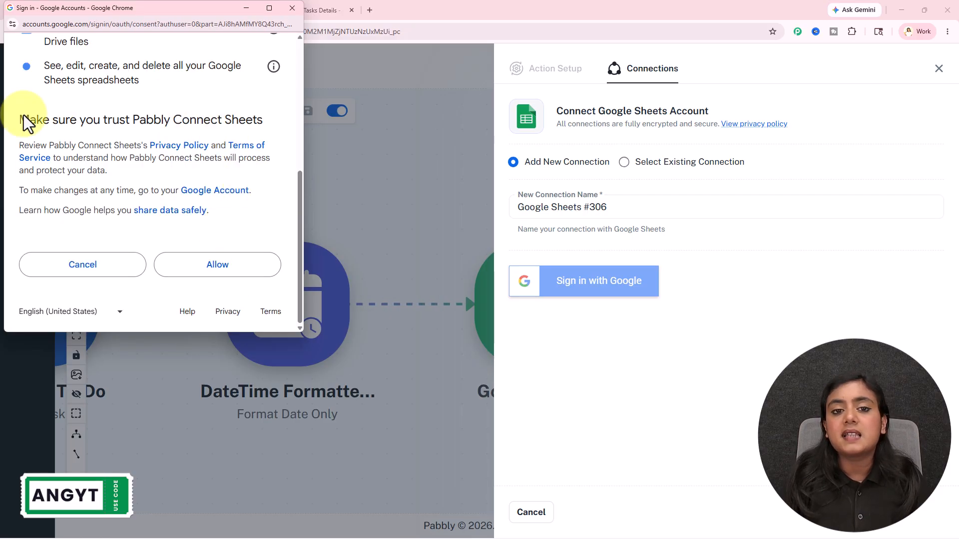
click(240, 267)
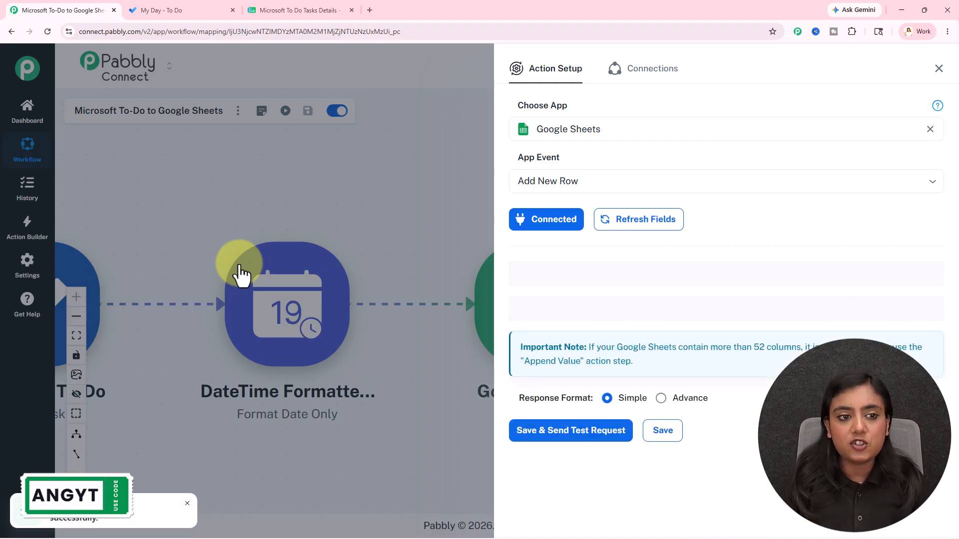
click(323, 8)
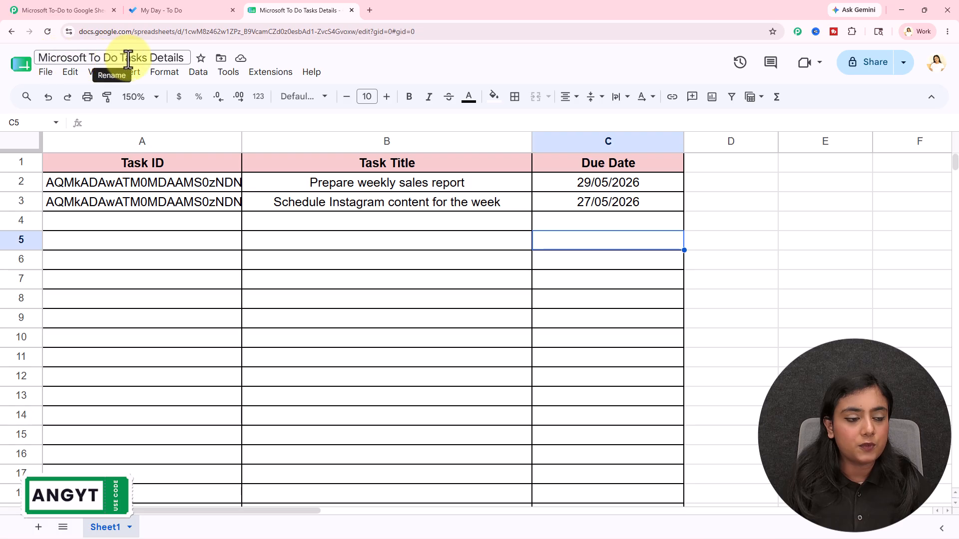
Choose the Microsoft To Do Tasks Details spreadsheet for the Add New Row step.
click(48, 9)
click(686, 275)
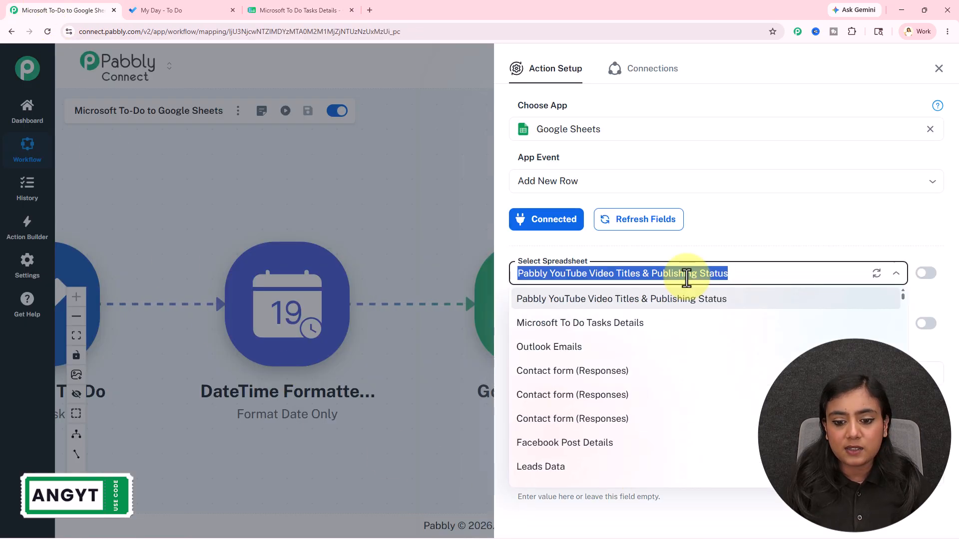
click(660, 324)
scroll(644, 329, down, 3)
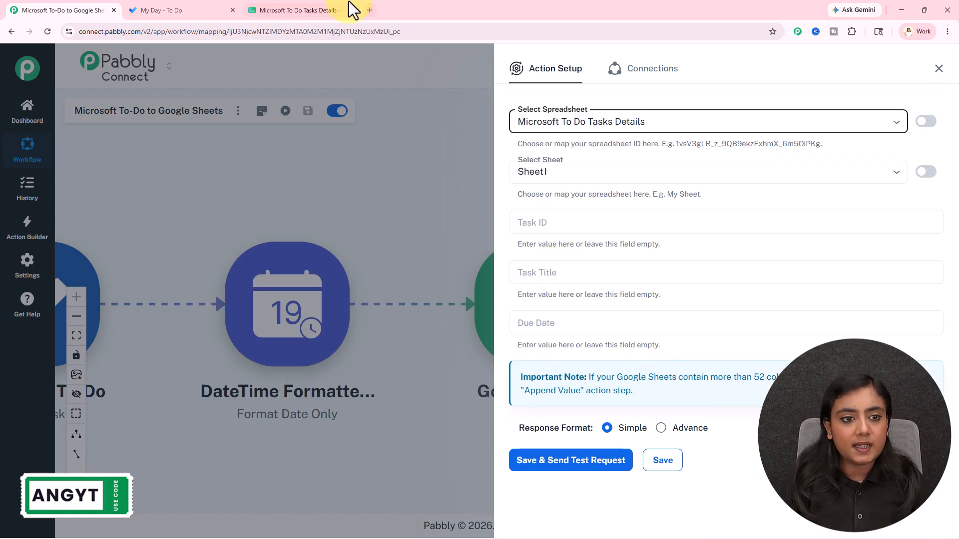
Check the sheet's Task ID, Task Title and Due Date headers and its two existing rows.
click(325, 10)
click(159, 163)
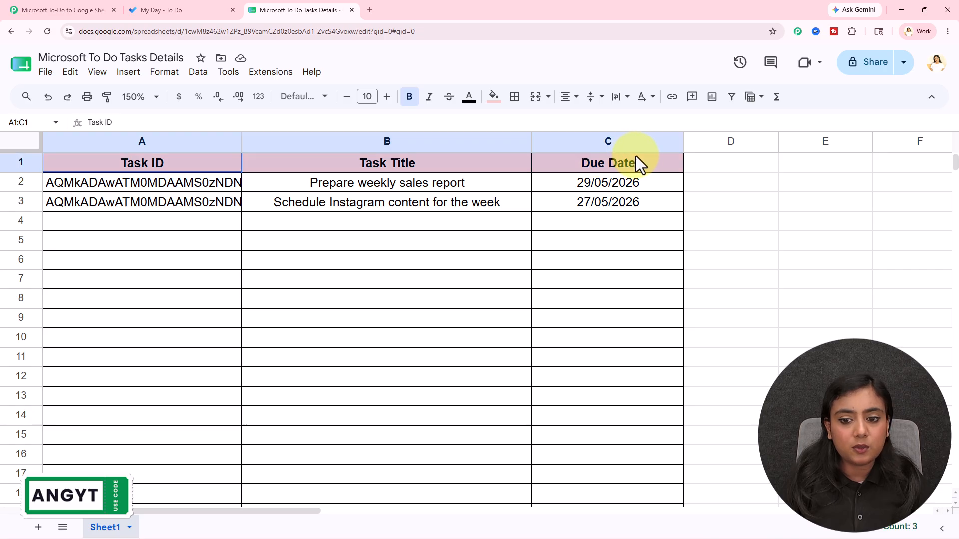
click(619, 278)
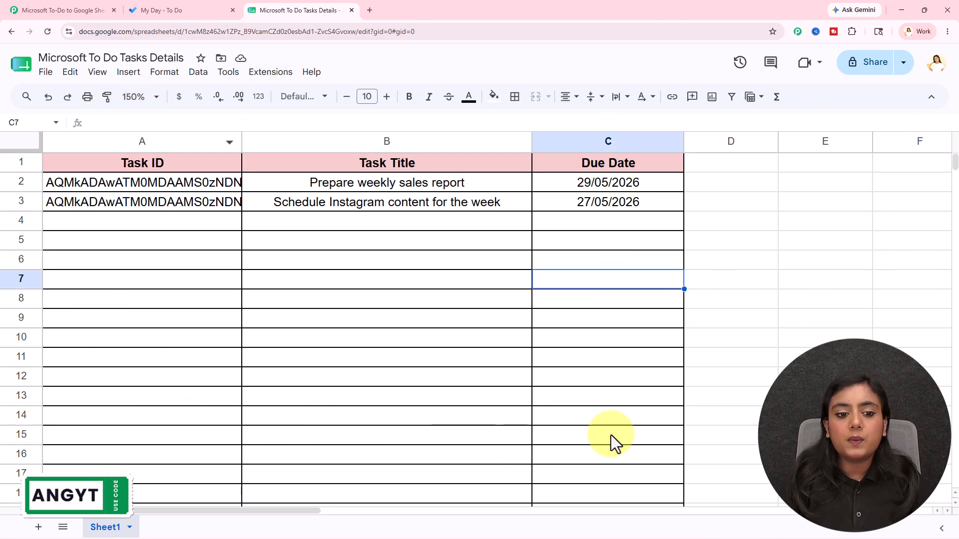
drag(154, 184, 588, 204)
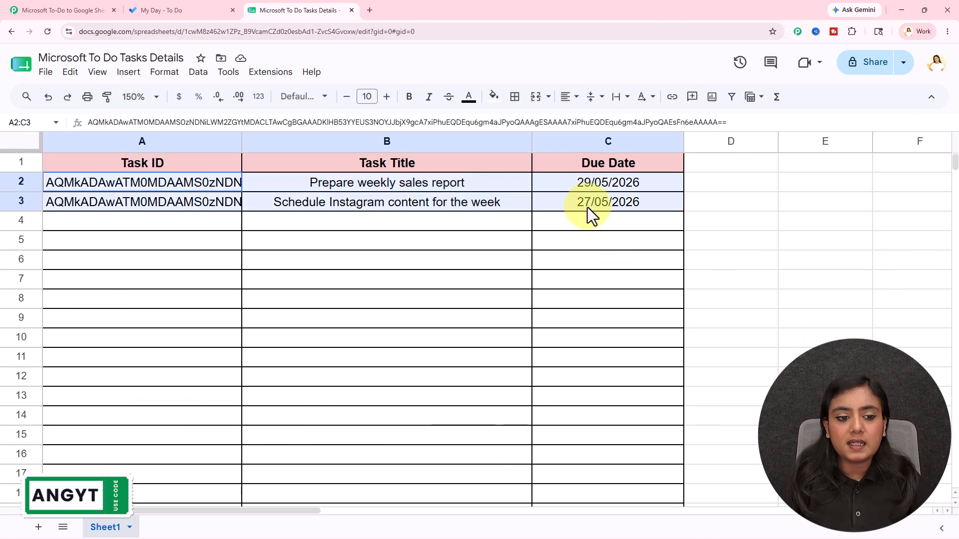
click(548, 244)
click(71, 10)
Map the task's id into Task ID and its title into Task Title.
click(624, 229)
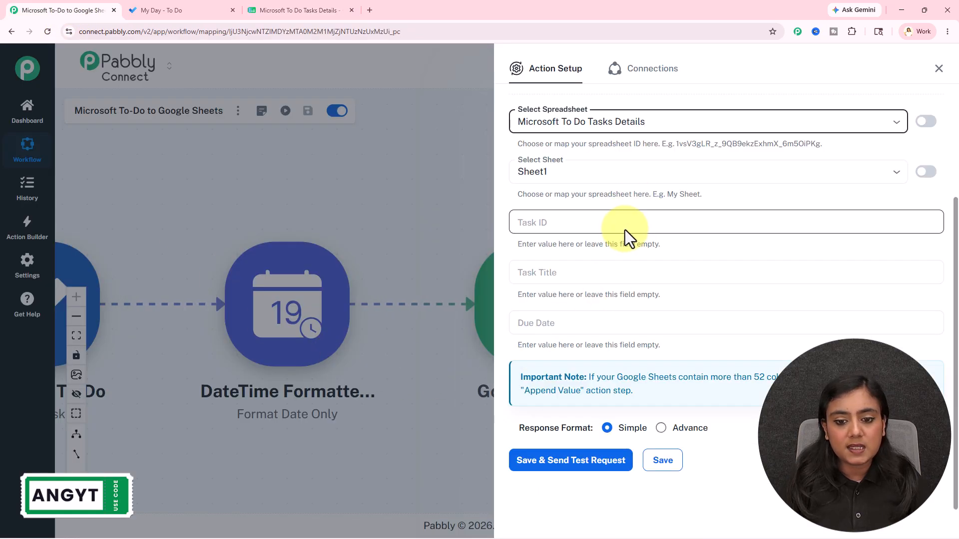
text(/id)
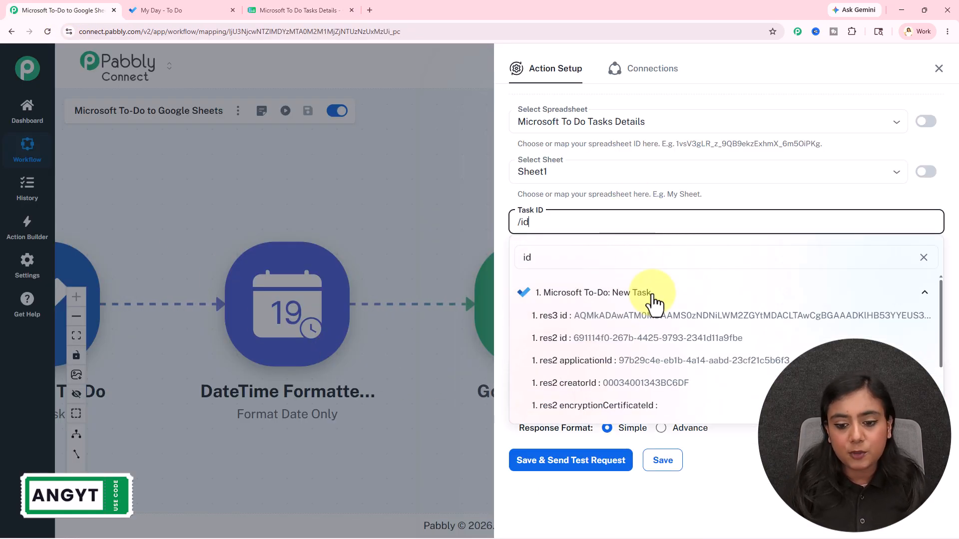
click(663, 336)
click(672, 274)
text(/ti)
click(670, 390)
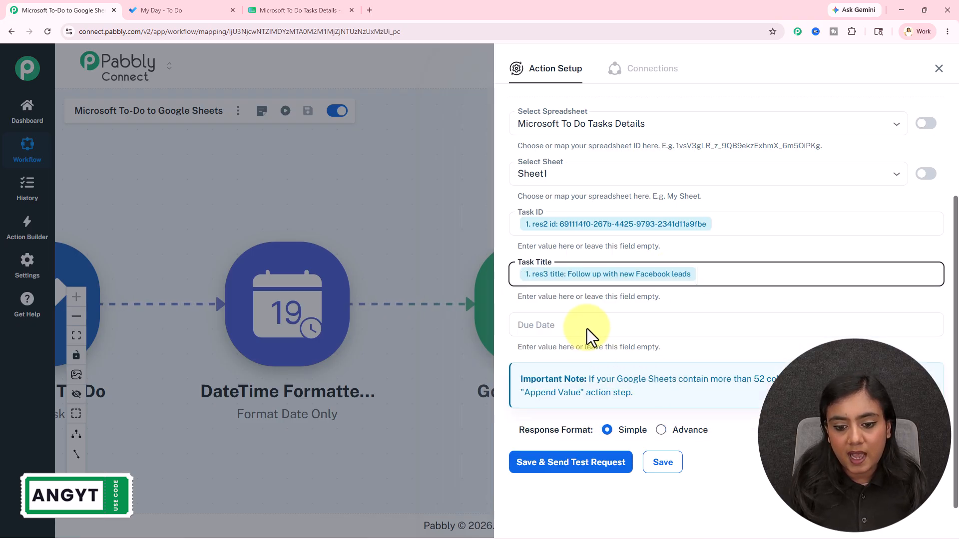
Map the formatter's result into Due Date and send a test row, adding 28/05/2026.
click(583, 326)
text(/)
click(609, 426)
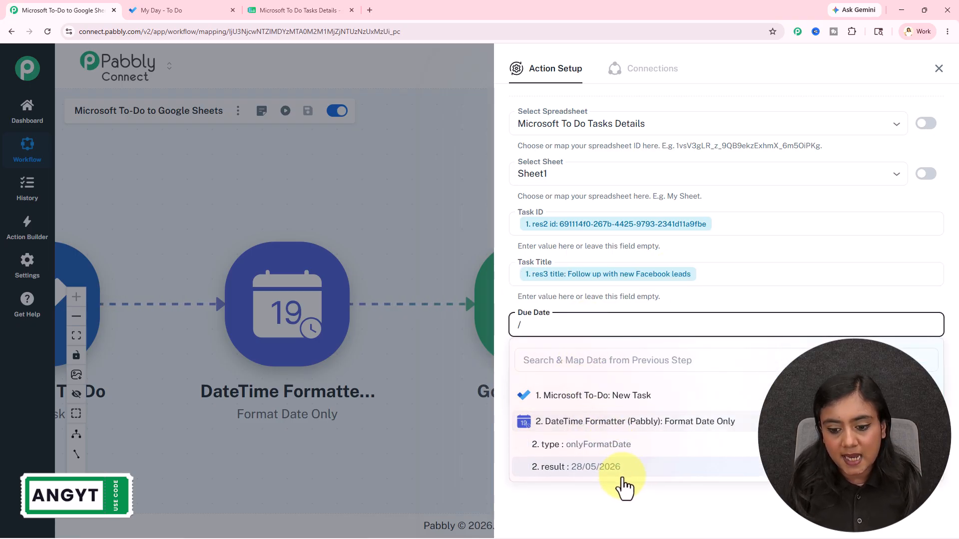
click(620, 474)
click(618, 464)
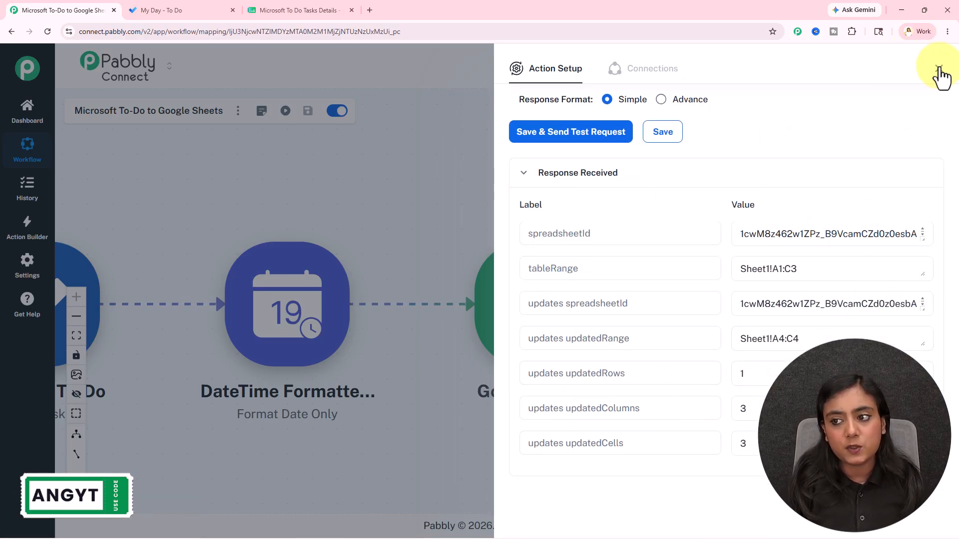
click(939, 69)
drag(413, 107, 578, 121)
click(239, 9)
click(304, 8)
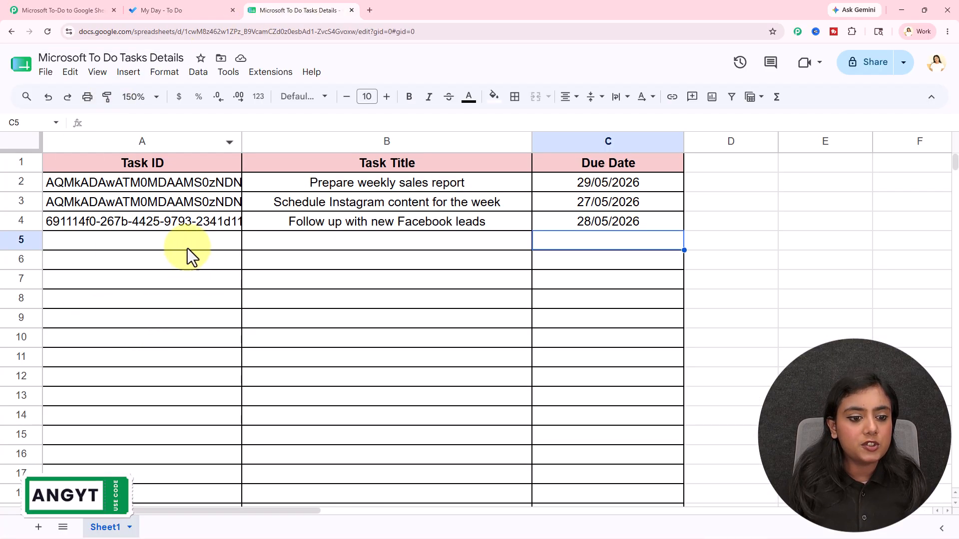
drag(145, 220, 579, 225)
click(553, 265)
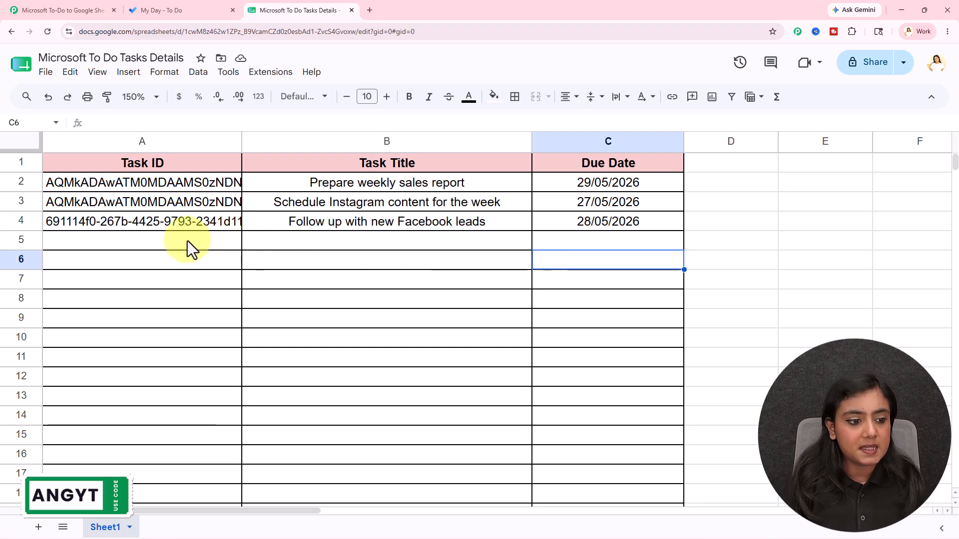
click(164, 223)
click(370, 222)
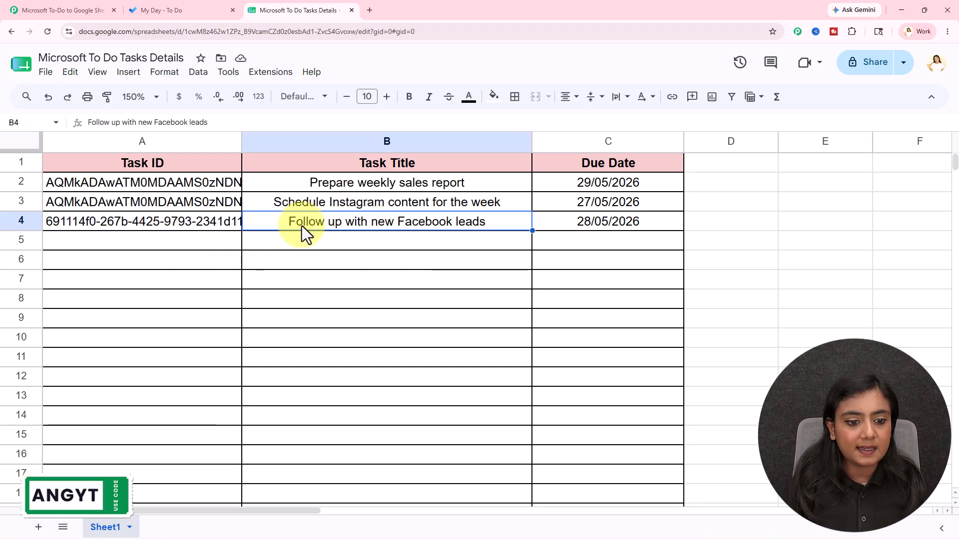
click(594, 224)
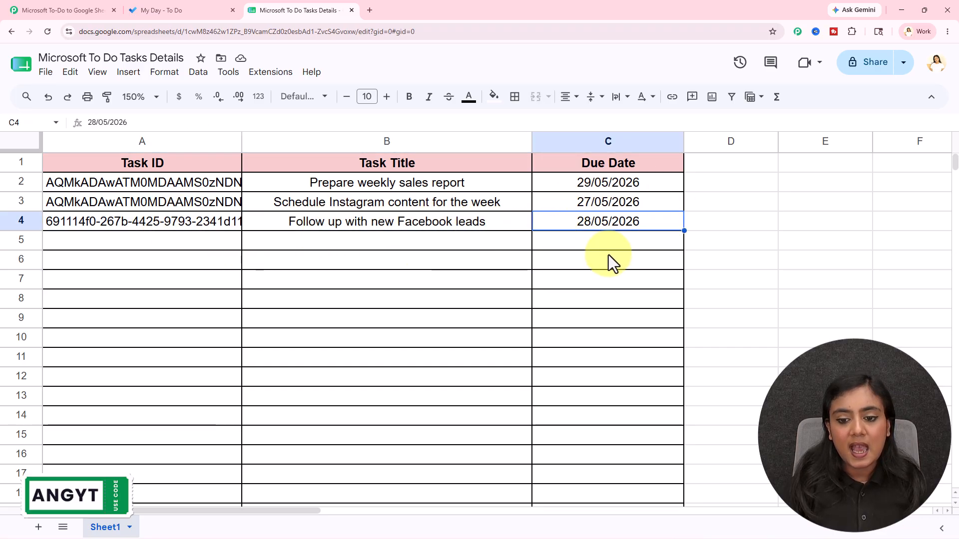
click(213, 10)
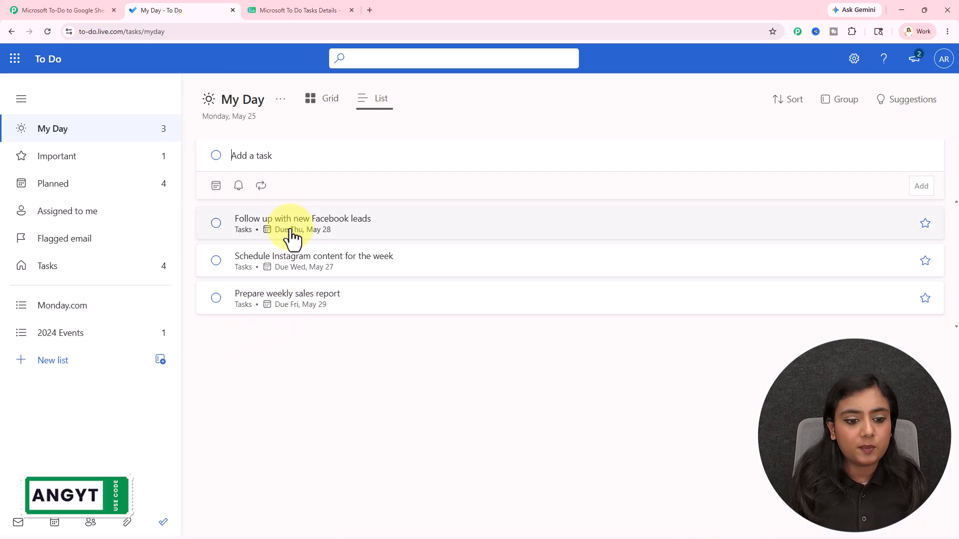
click(290, 10)
key(Left)
key(Left)
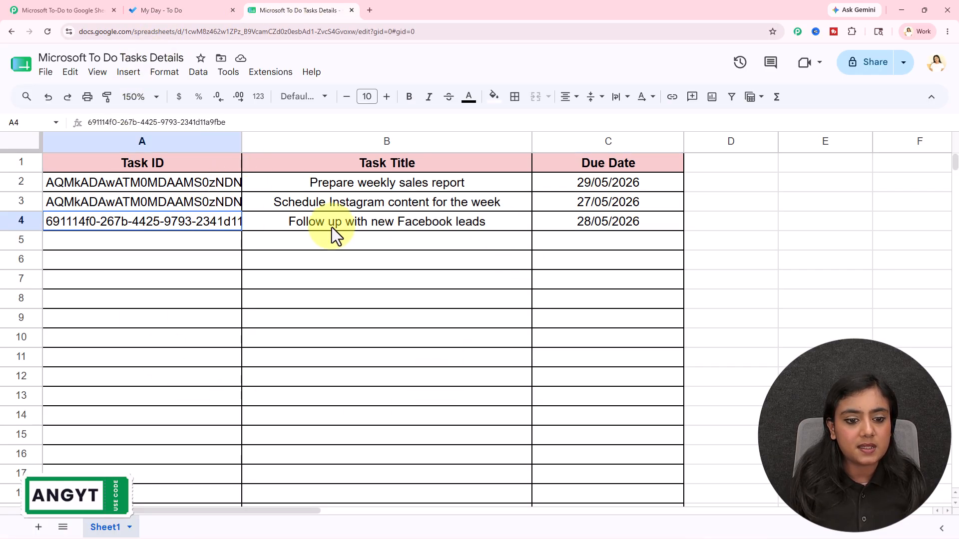
click(480, 304)
click(50, 10)
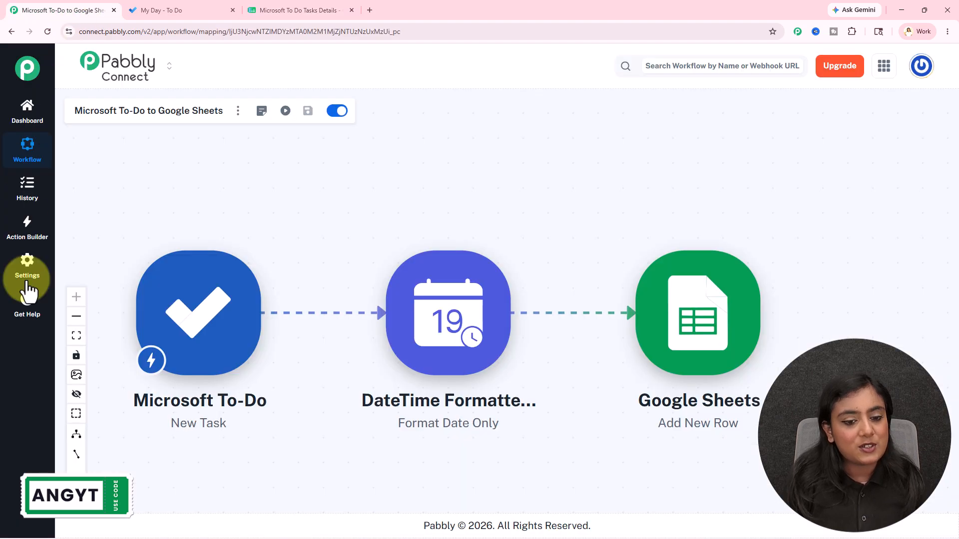
drag(524, 175, 597, 152)
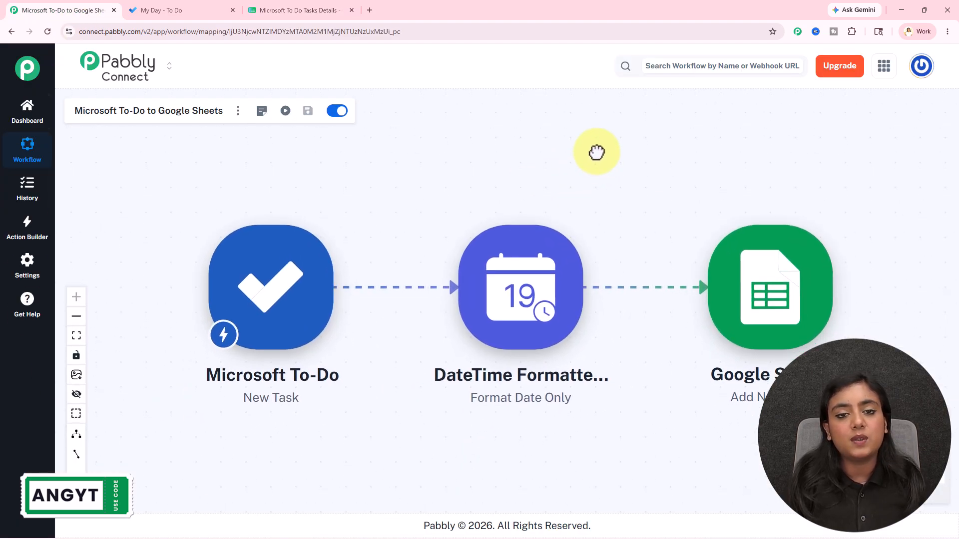